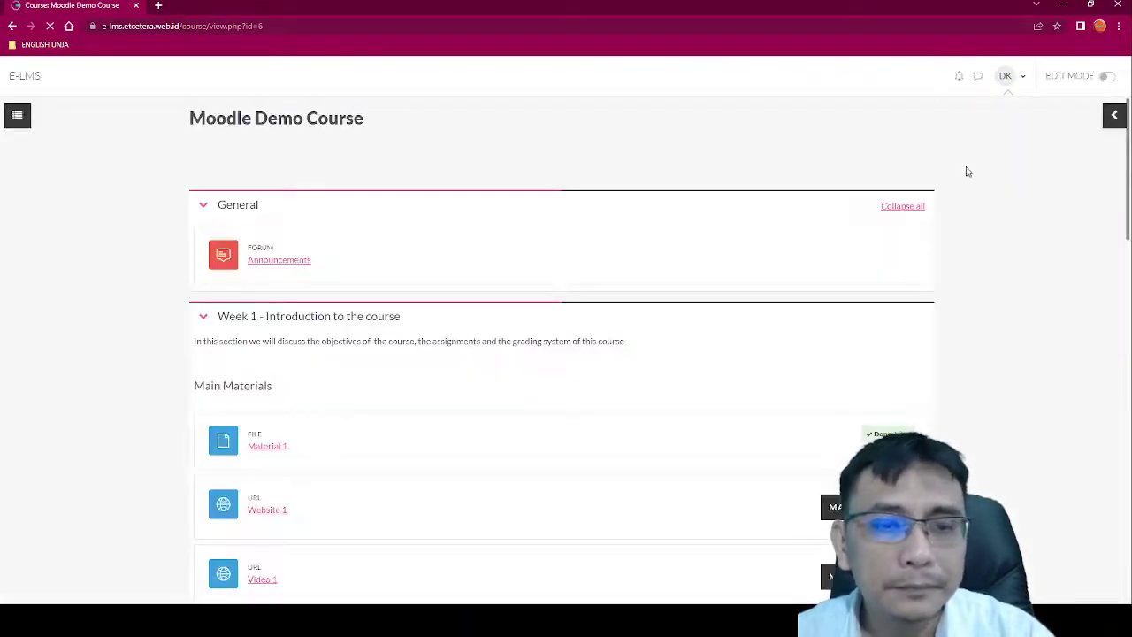
# Turn on course editing and start adding a Quiz activity to the Week 2 - Phonology section.
pyautogui.scroll(-5, 965, 171)
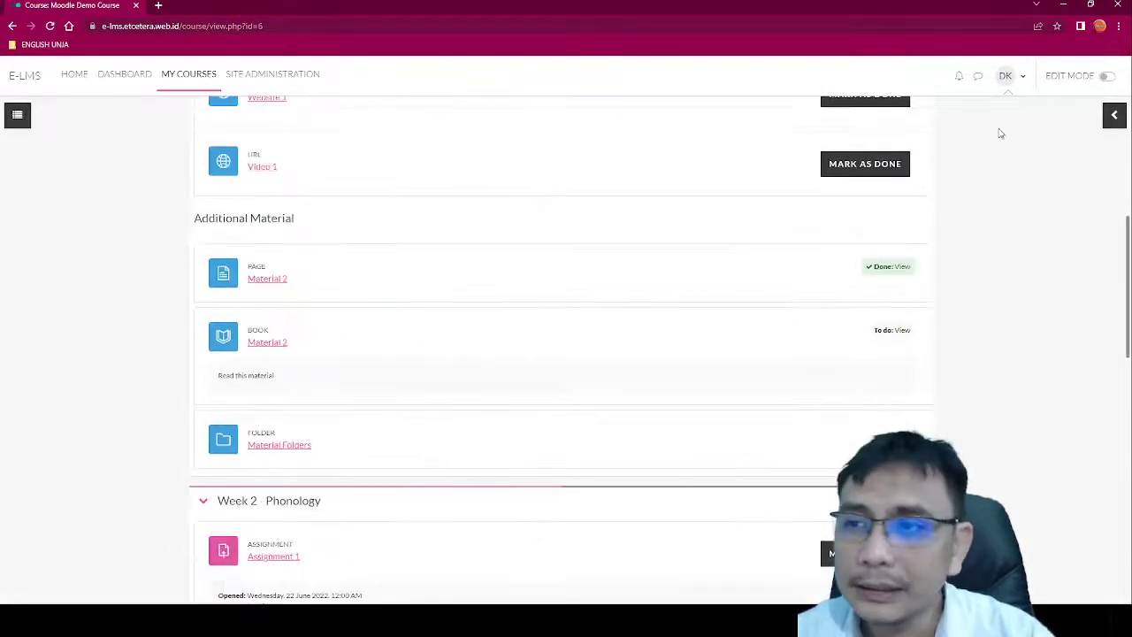
pyautogui.click(1105, 76)
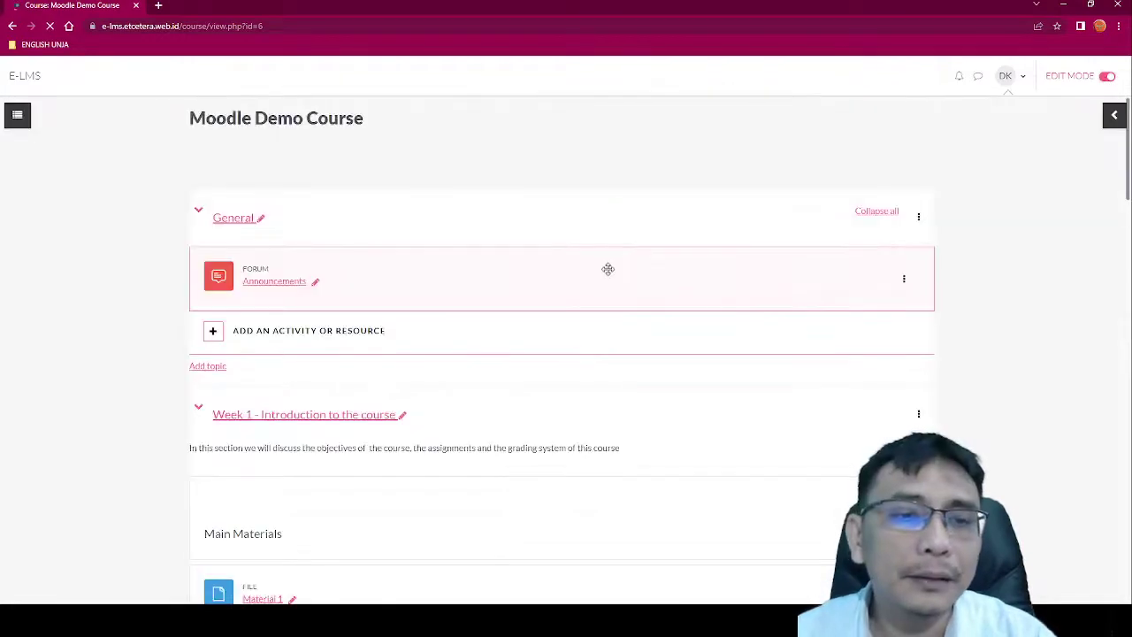
pyautogui.scroll(-10, 786, 399)
pyautogui.scroll(-5, 801, 408)
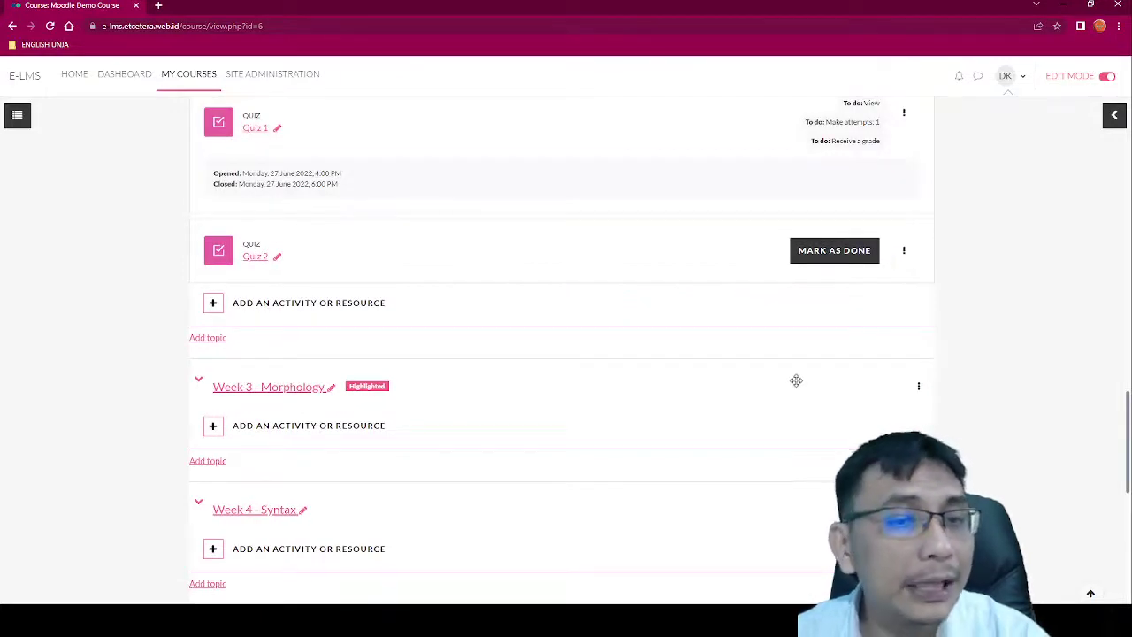
pyautogui.click(364, 312)
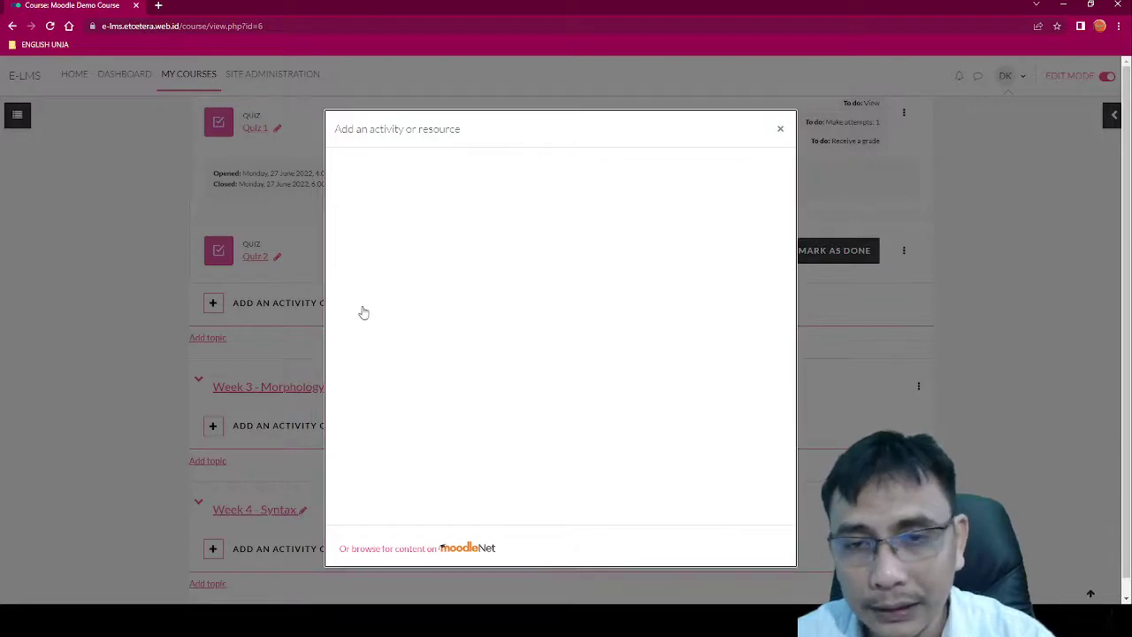
pyautogui.scroll(-2, 386, 340)
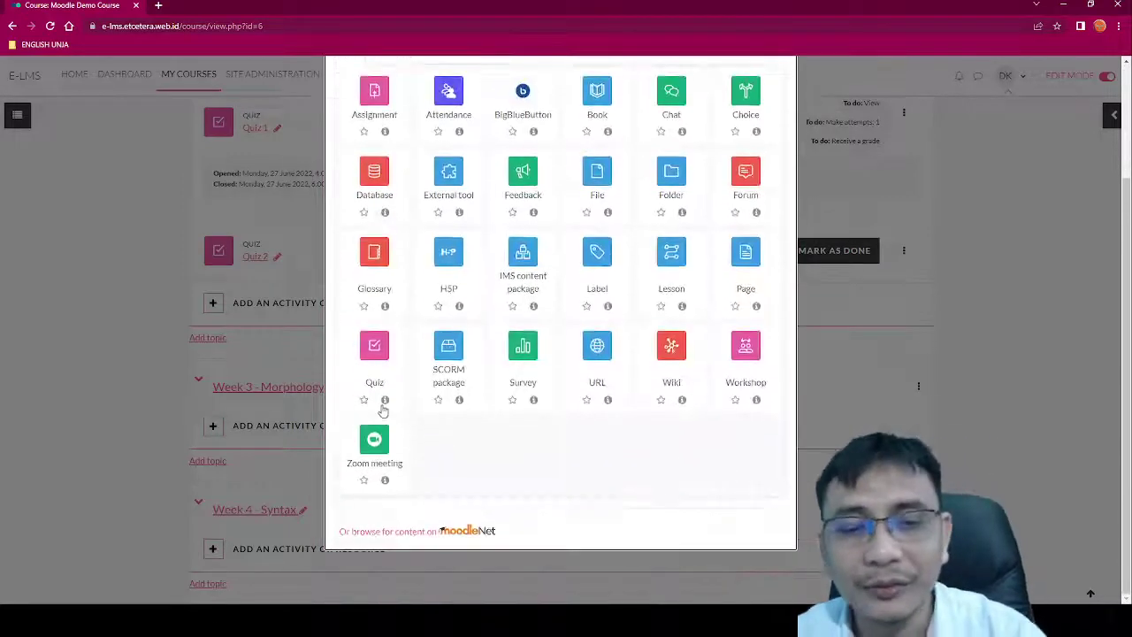
pyautogui.click(379, 360)
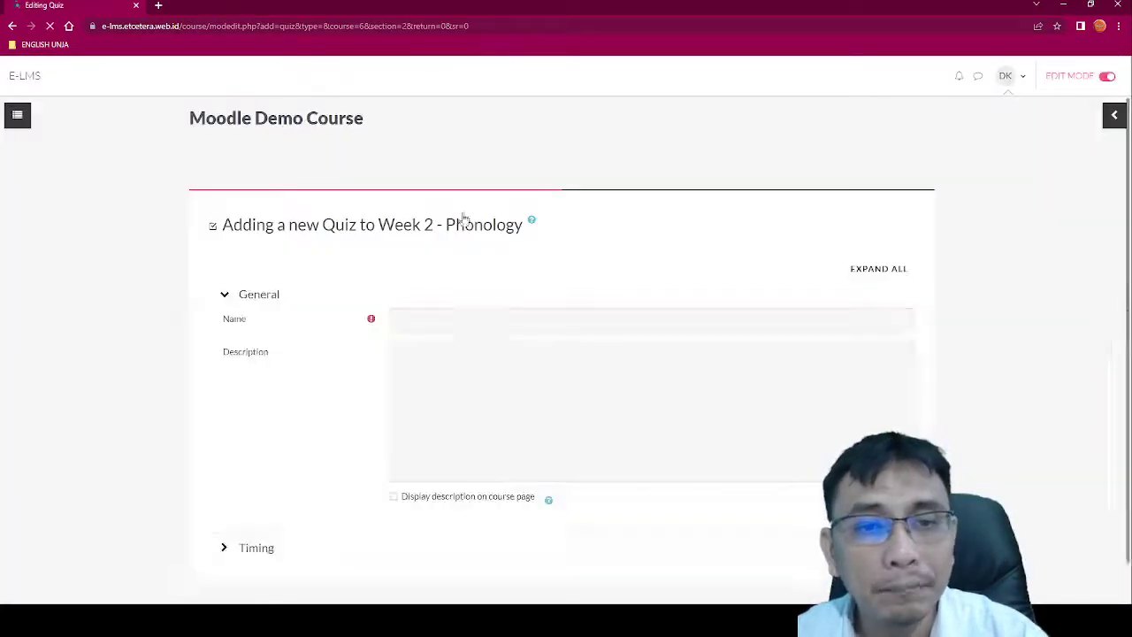
# Name the new quiz "Quiz 3", keep the other settings at their defaults, and save and display it.
pyautogui.click(488, 322)
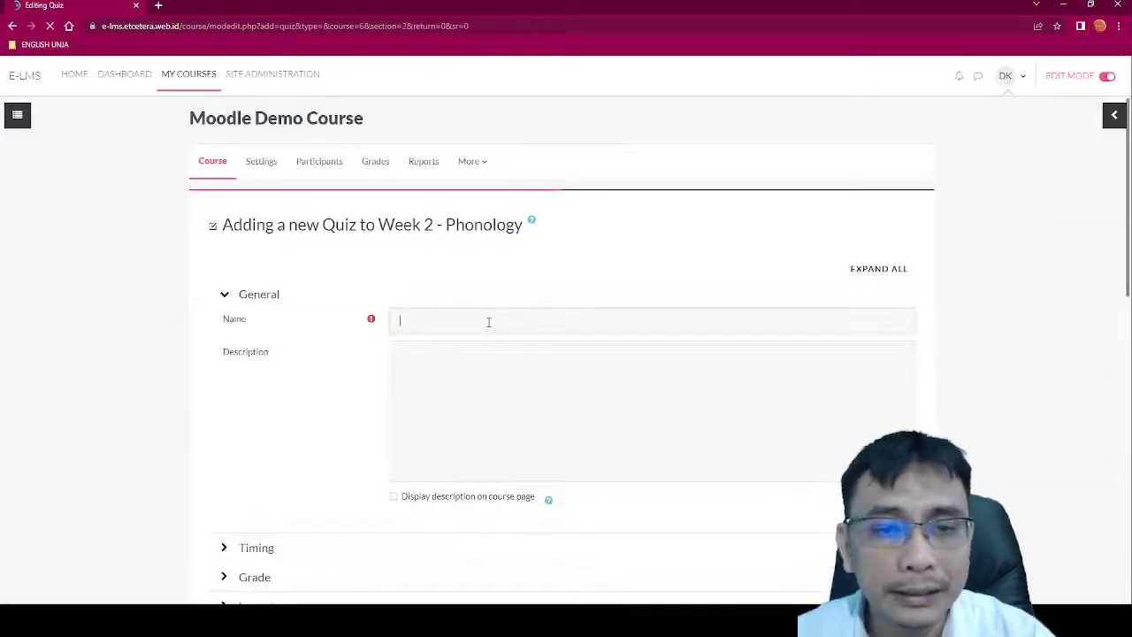
pyautogui.write('Q')
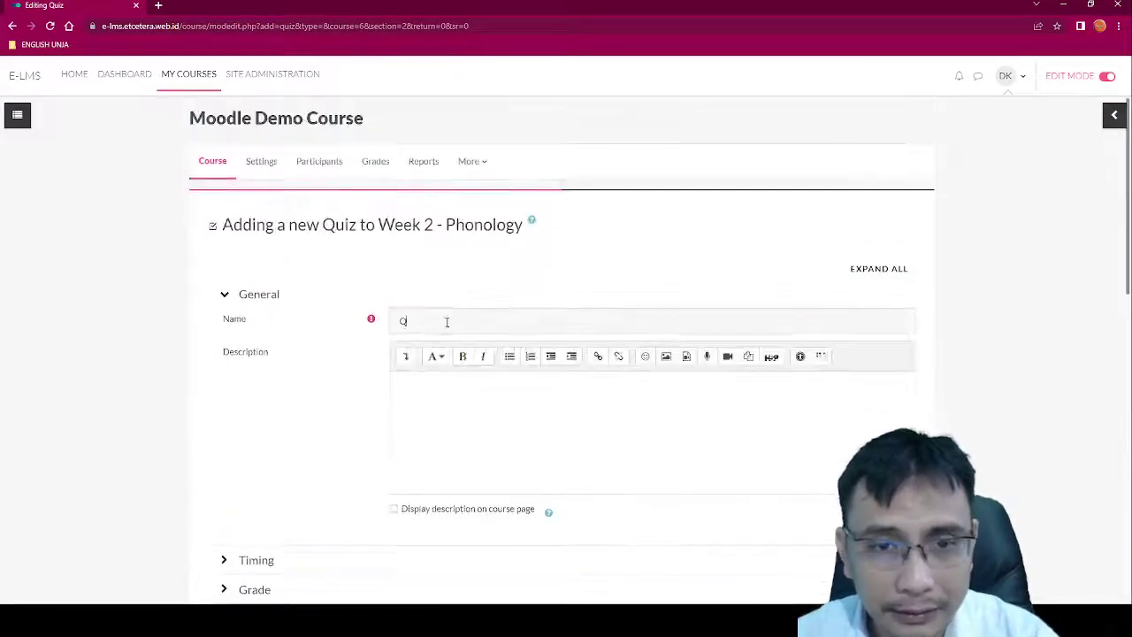
pyautogui.click(446, 322)
pyautogui.write('uiz 3')
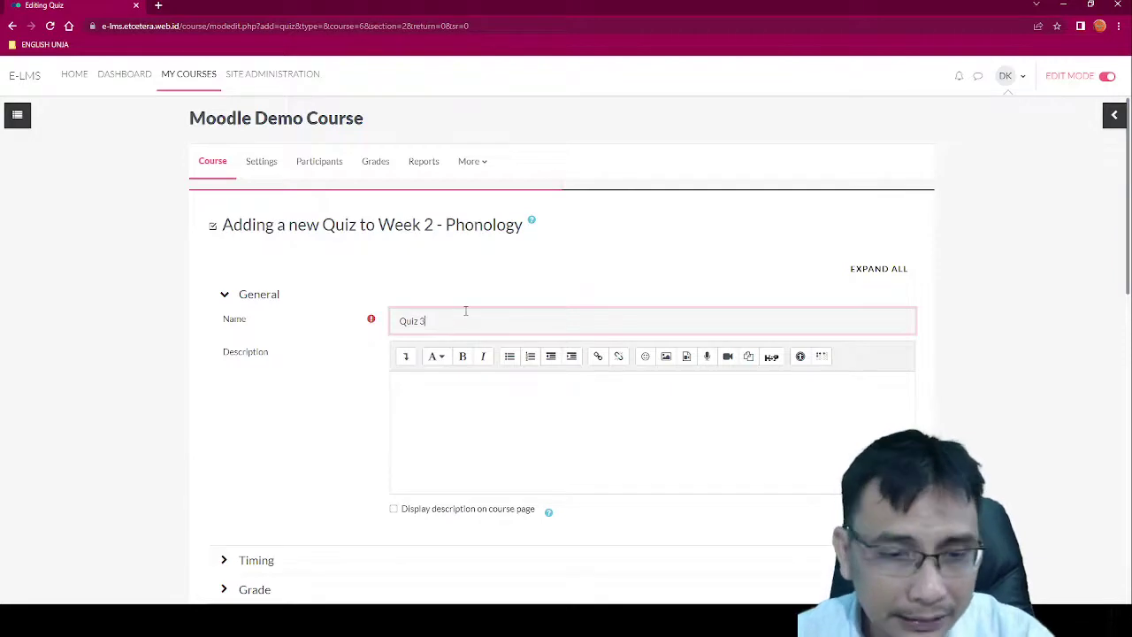
pyautogui.scroll(-3, 463, 311)
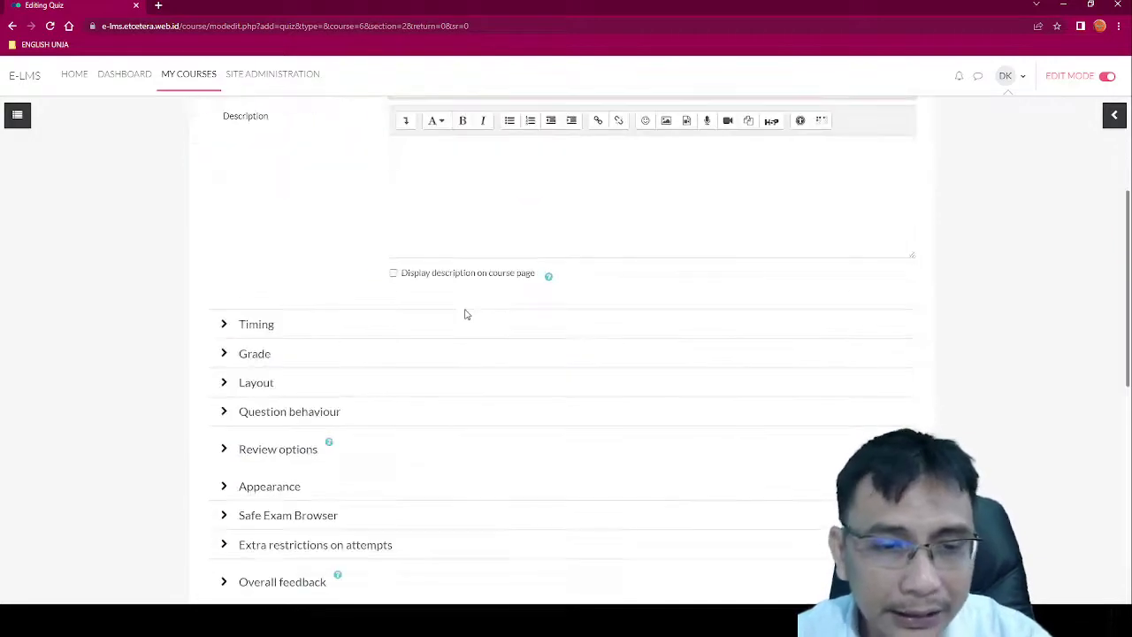
pyautogui.scroll(-3, 465, 314)
pyautogui.scroll(-2, 468, 341)
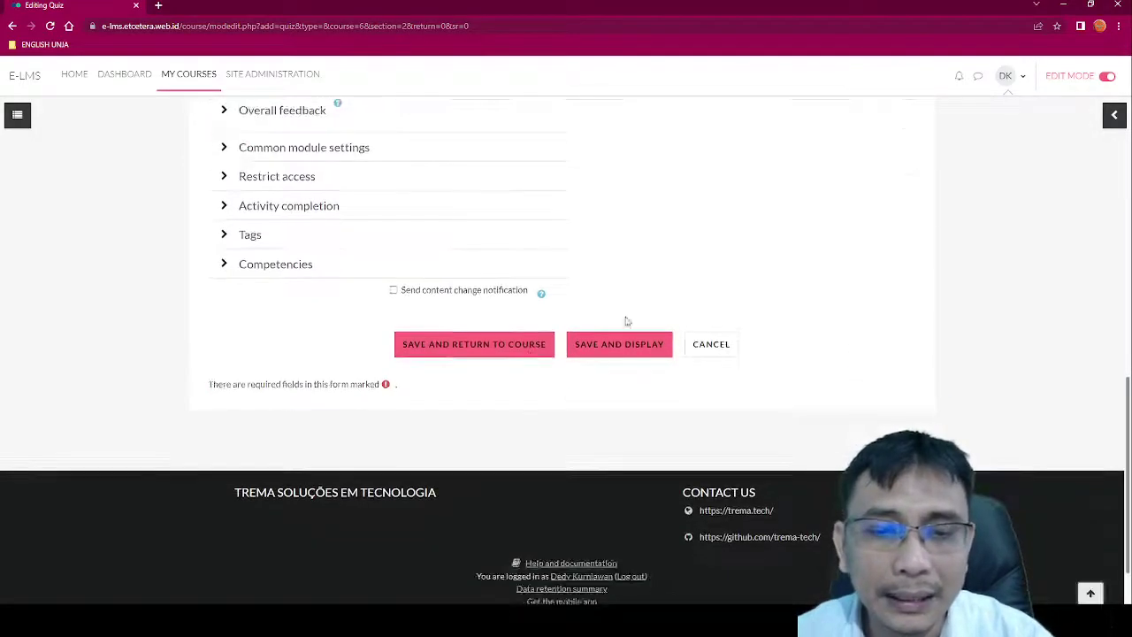
pyautogui.click(619, 345)
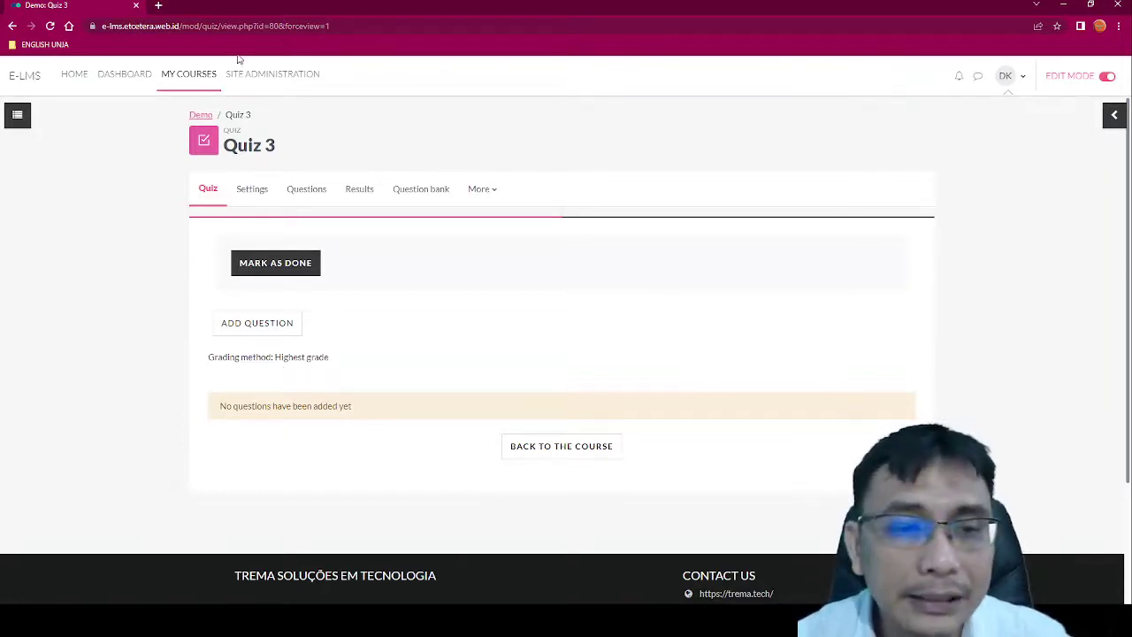
# Start adding a new question of the Description type to Quiz 3.
pyautogui.click(279, 328)
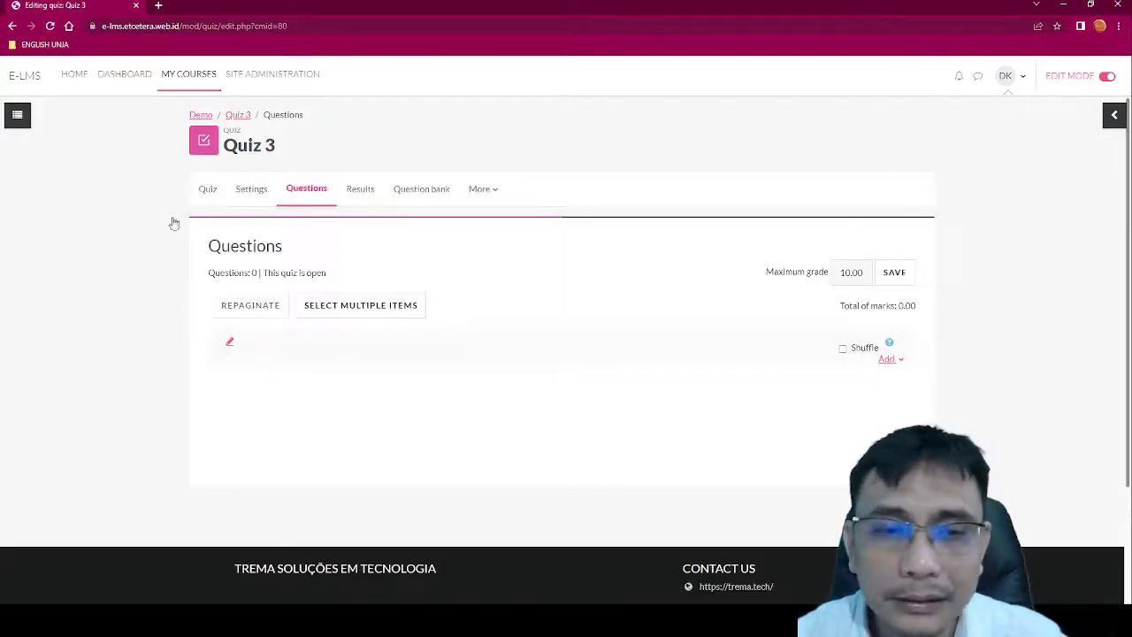
pyautogui.click(895, 361)
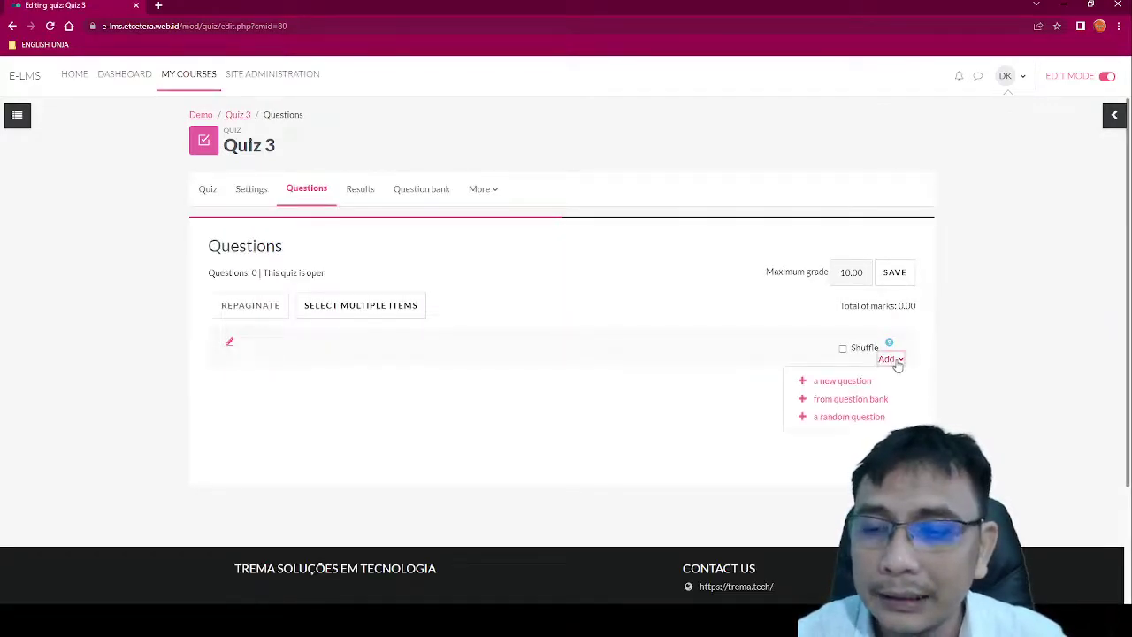
pyautogui.click(889, 381)
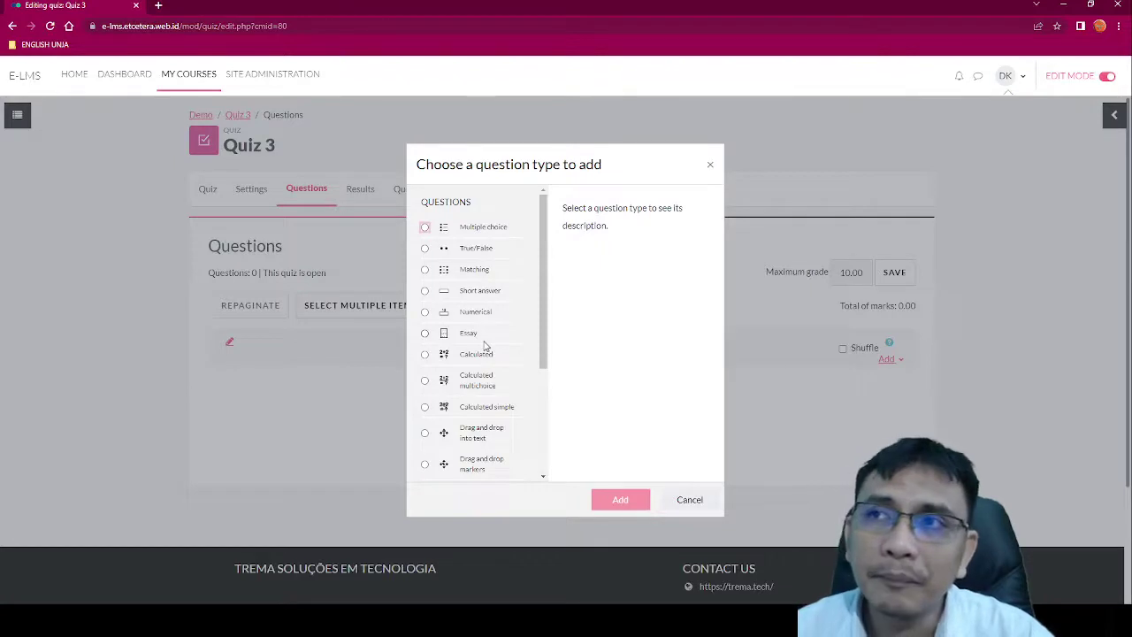
pyautogui.moveTo(545, 191); pyautogui.dragTo(540, 379)
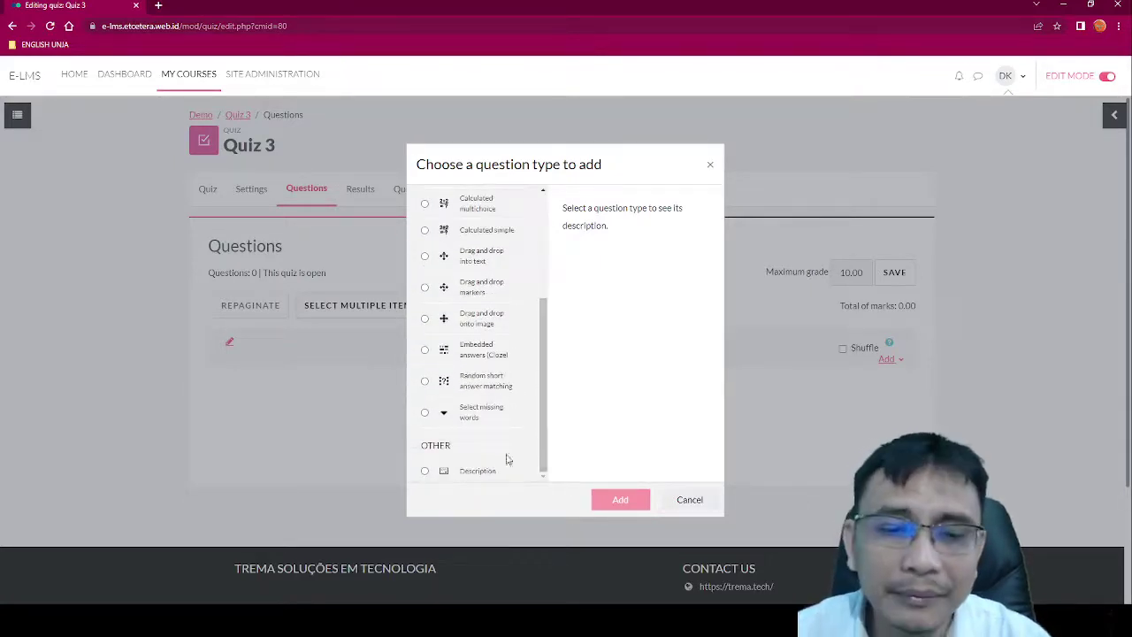
pyautogui.click(425, 471)
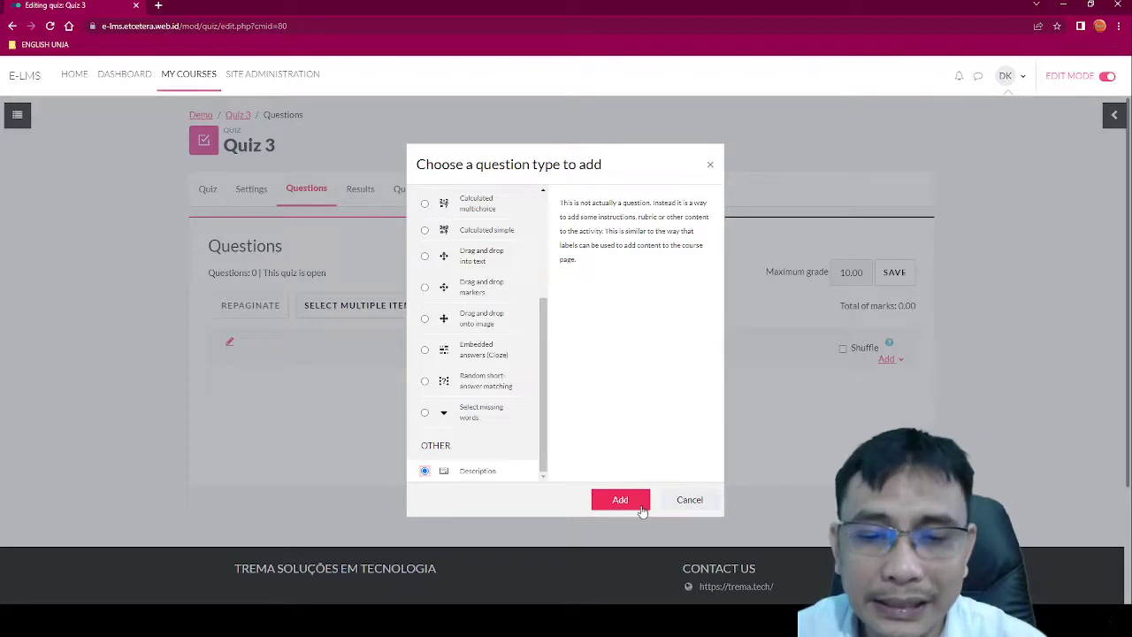
pyautogui.click(642, 511)
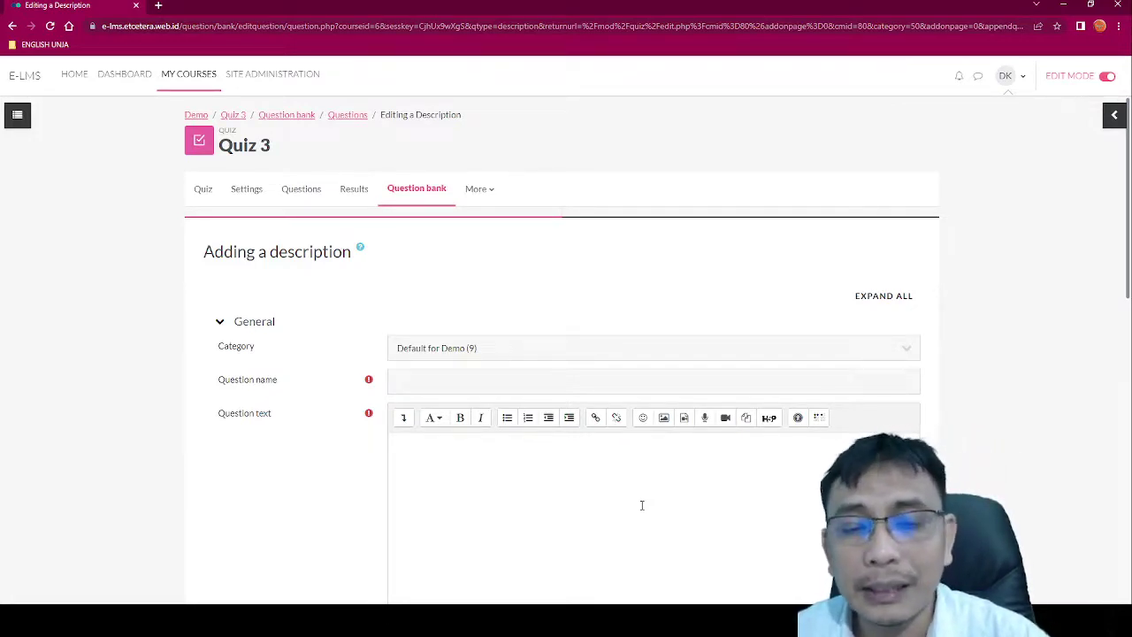
# Name the description "Text 1" and paste the copied Lorem ipsum passage as its question text.
pyautogui.click(573, 380)
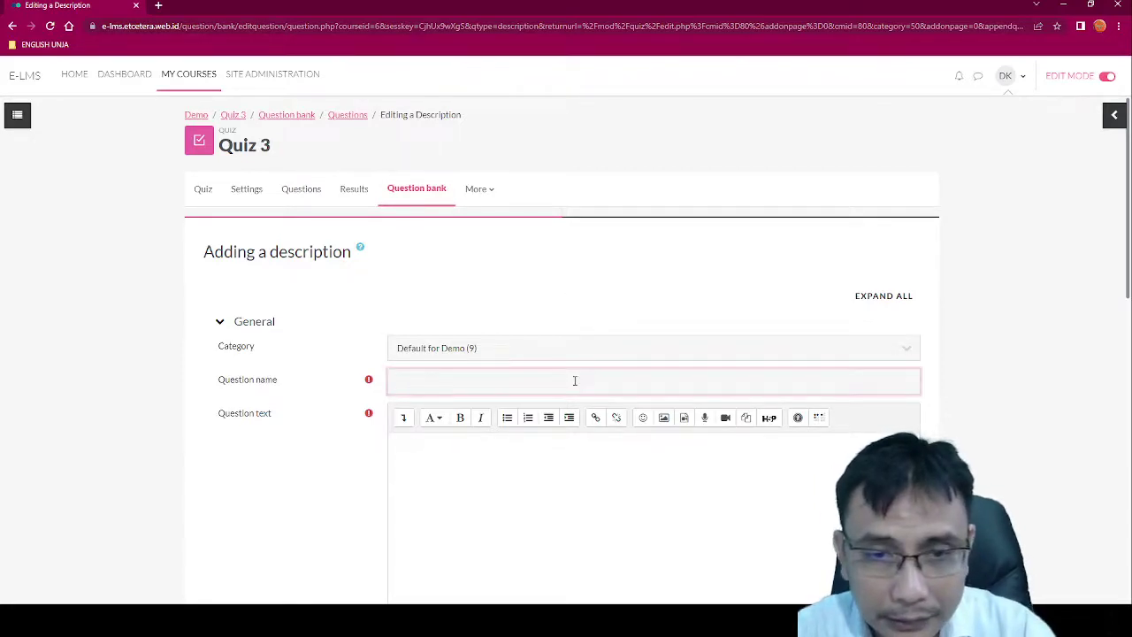
pyautogui.write('Text 1')
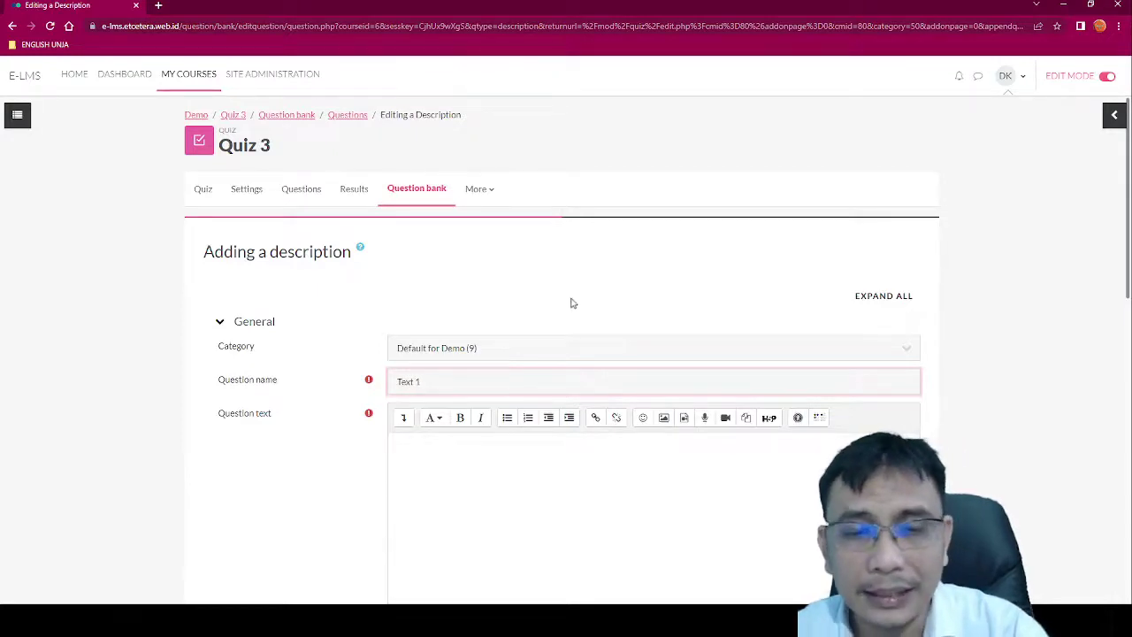
pyautogui.scroll(-2, 569, 354)
pyautogui.click(530, 371)
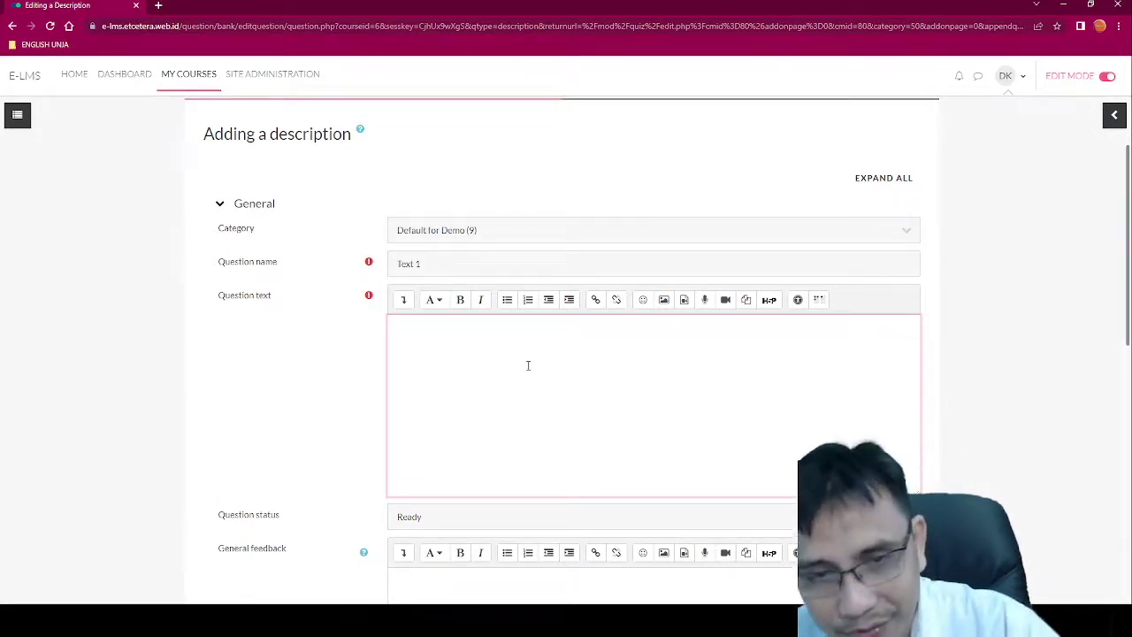
pyautogui.hotkey('ctrl', 'v')
# Review the pasted passage and the remaining description settings, and save the Text 1 description to the quiz.
pyautogui.scroll(3, 528, 365)
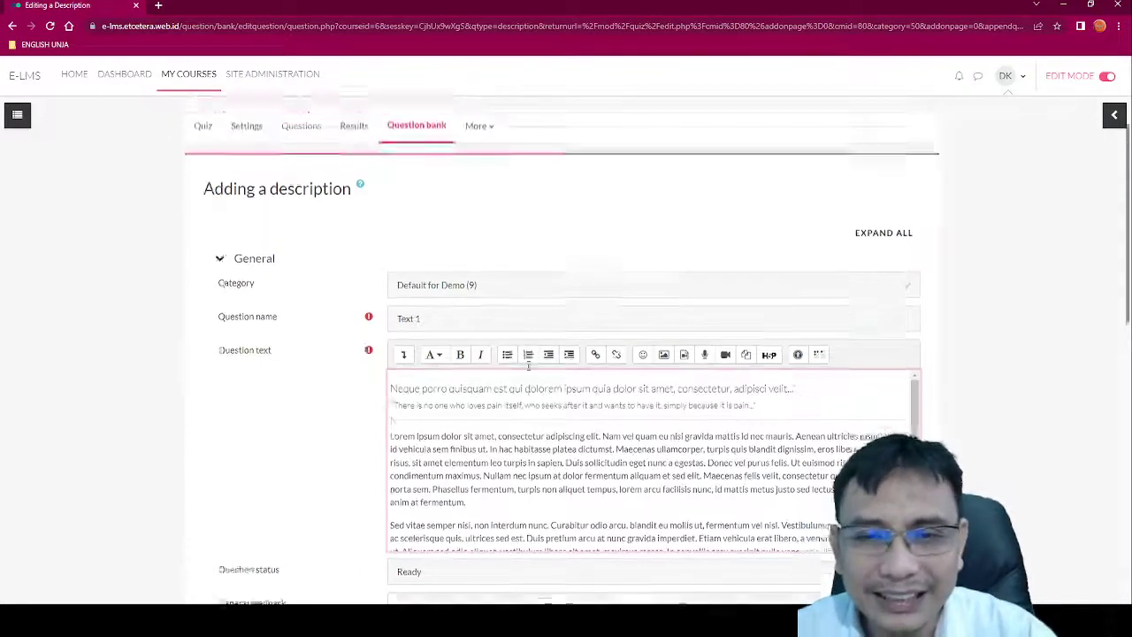
pyautogui.scroll(-4, 548, 398)
pyautogui.scroll(-3, 570, 428)
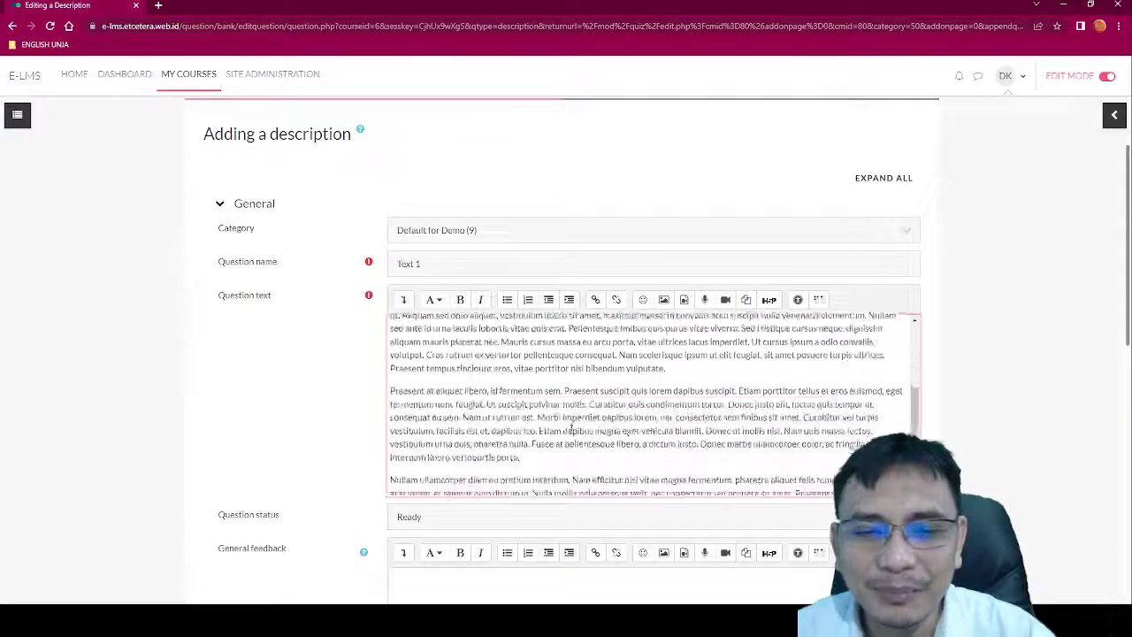
pyautogui.scroll(-1, 581, 420)
pyautogui.scroll(-3, 581, 419)
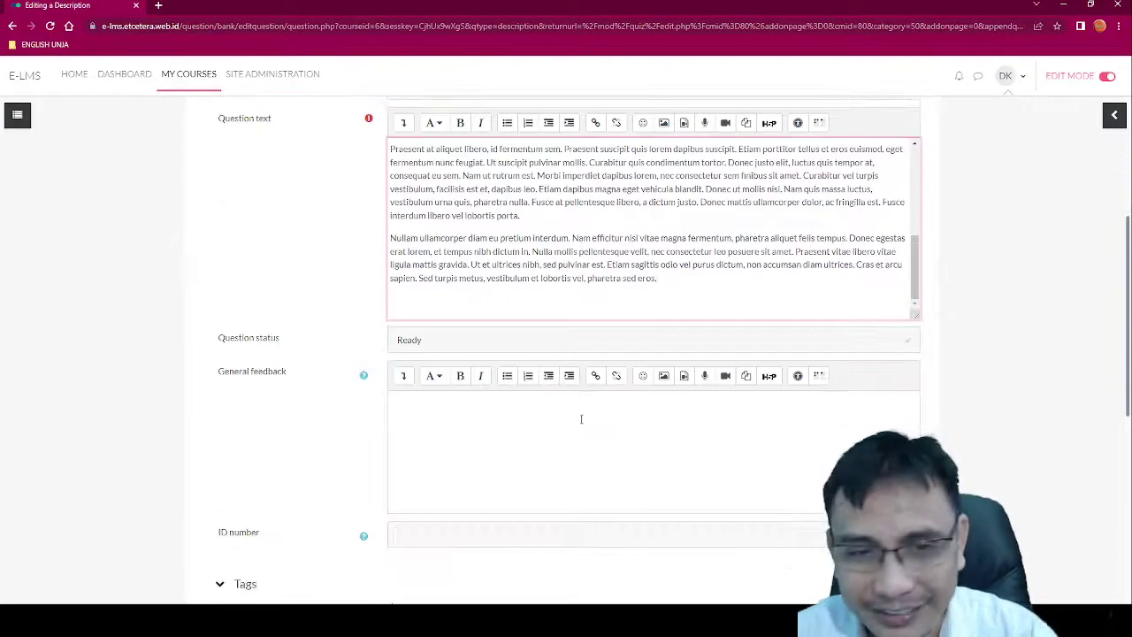
pyautogui.scroll(-3, 534, 418)
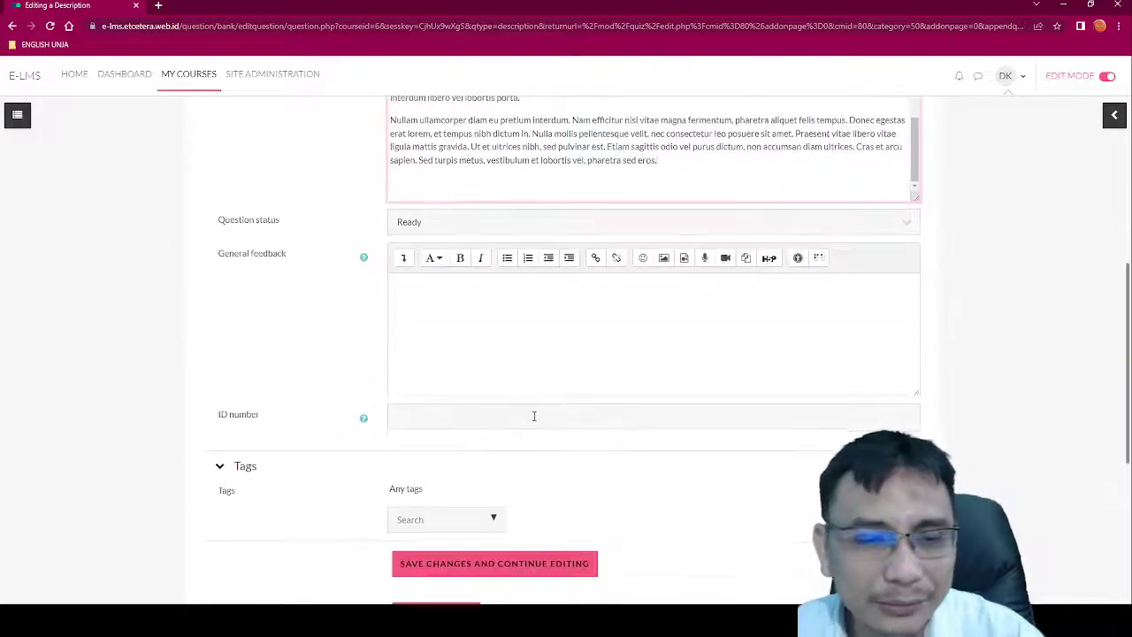
pyautogui.scroll(-3, 534, 415)
pyautogui.scroll(10, 568, 318)
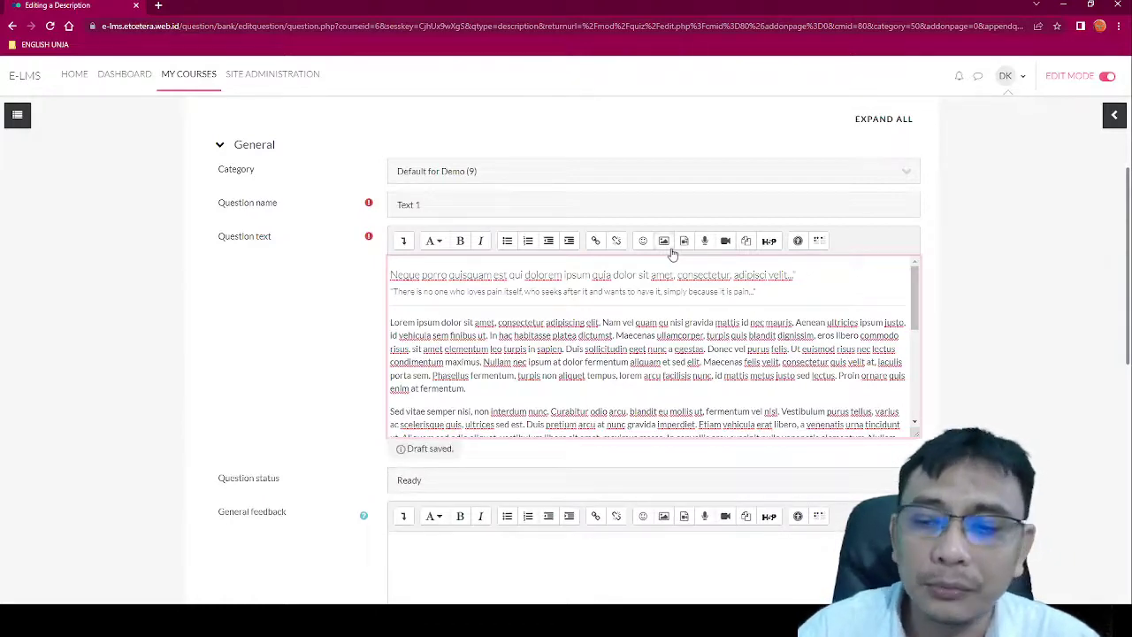
pyautogui.scroll(-10, 655, 336)
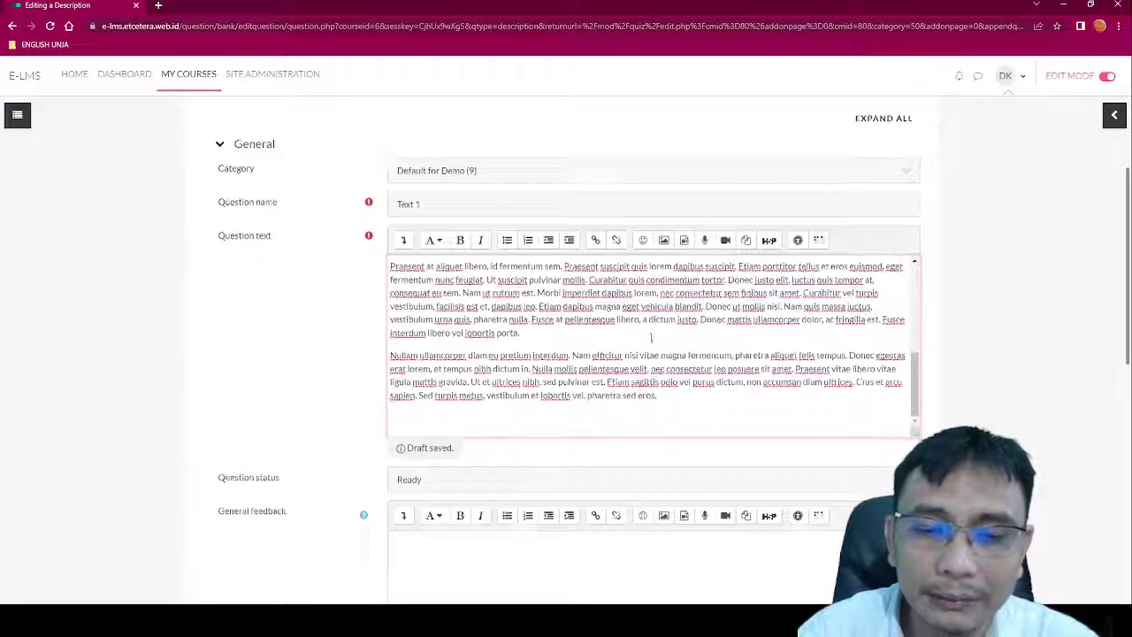
pyautogui.scroll(-3, 886, 363)
pyautogui.click(440, 408)
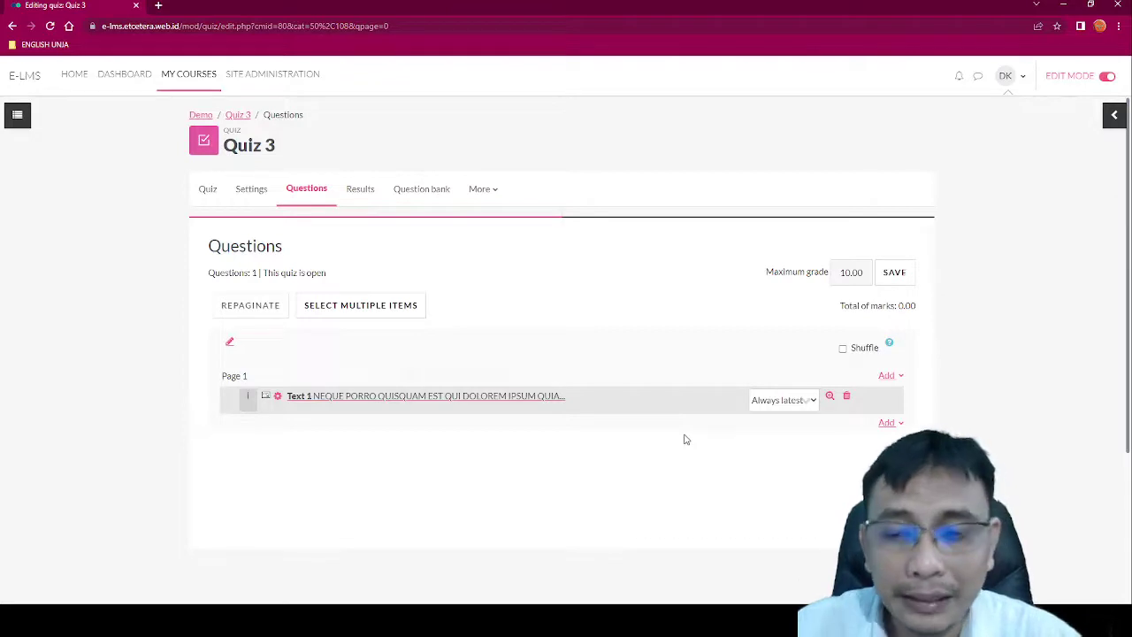
# Start adding a new Multiple choice question below the Text 1 description in Quiz 3.
pyautogui.click(899, 425)
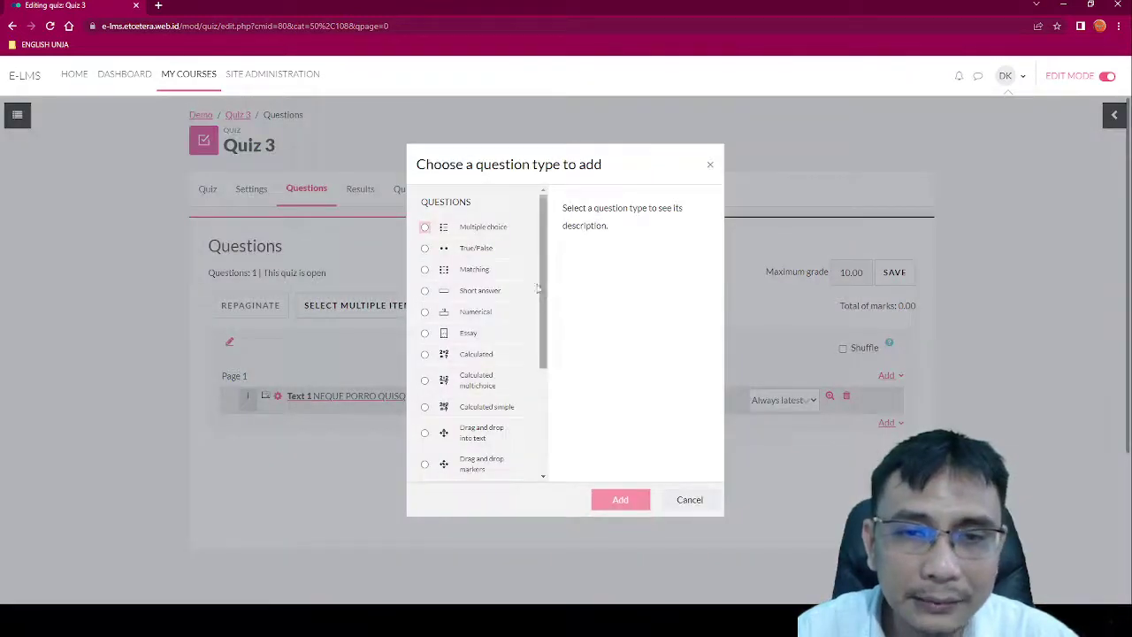
pyautogui.click(476, 232)
pyautogui.click(618, 500)
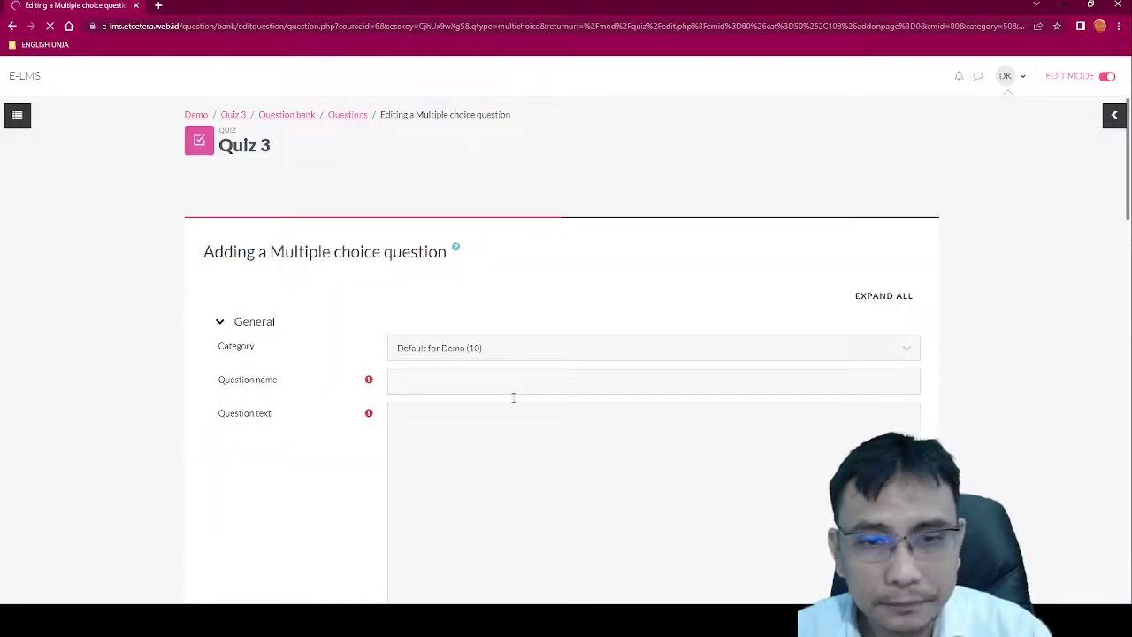
# Name the multiple choice question "Q01" and enter "What is the text mainly about?" as its question text.
pyautogui.click(516, 384)
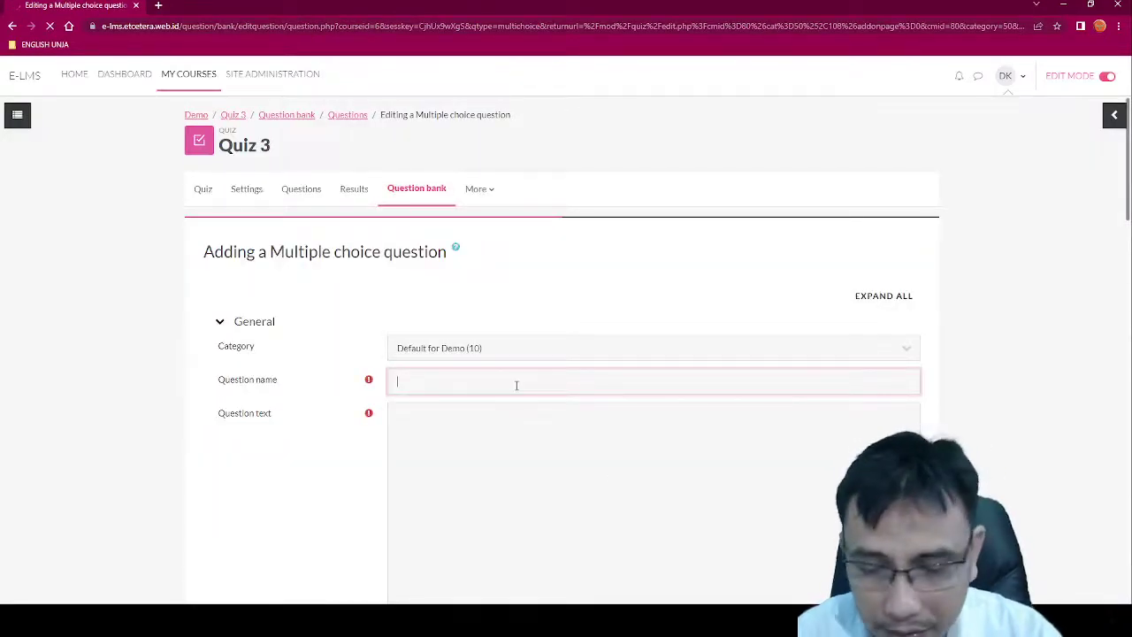
pyautogui.write('Q01')
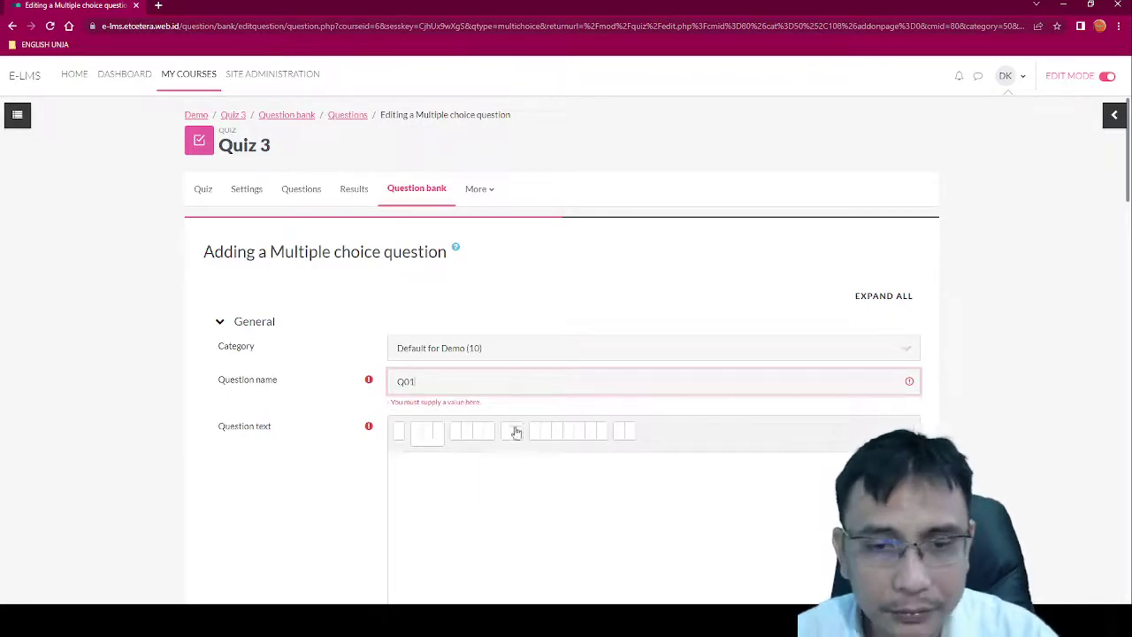
pyautogui.scroll(-2, 522, 415)
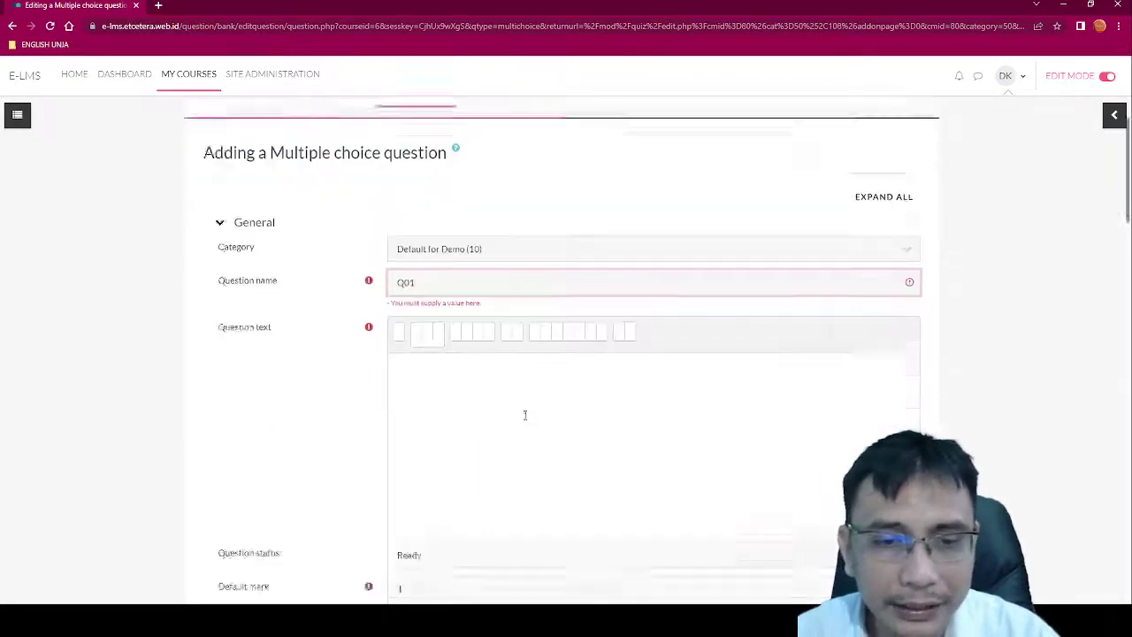
pyautogui.click(541, 343)
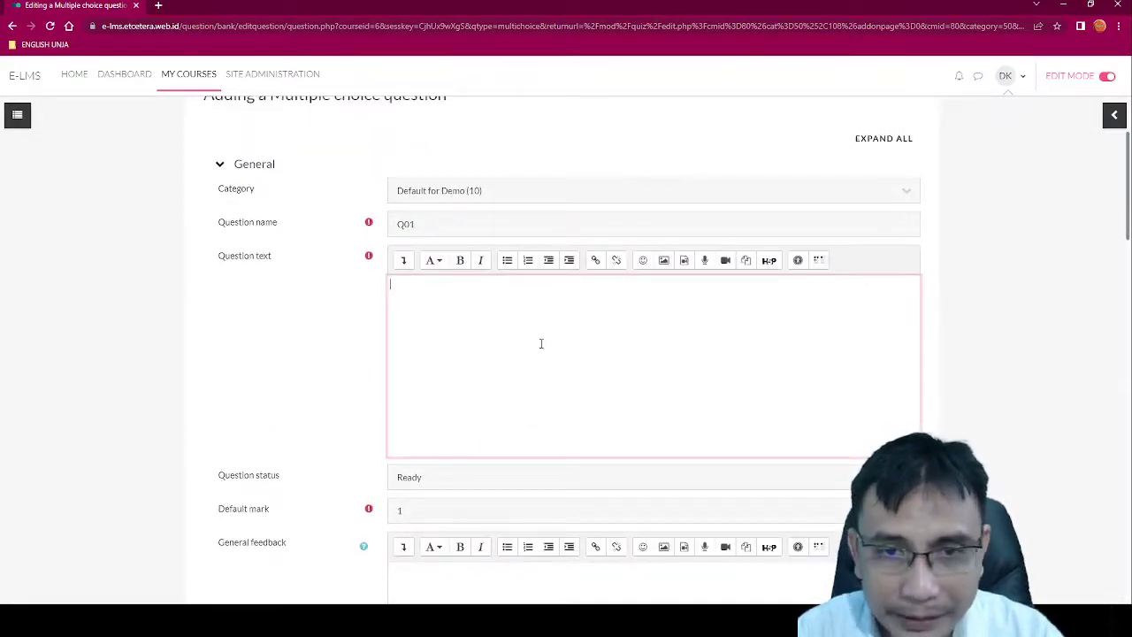
pyautogui.write('What is')
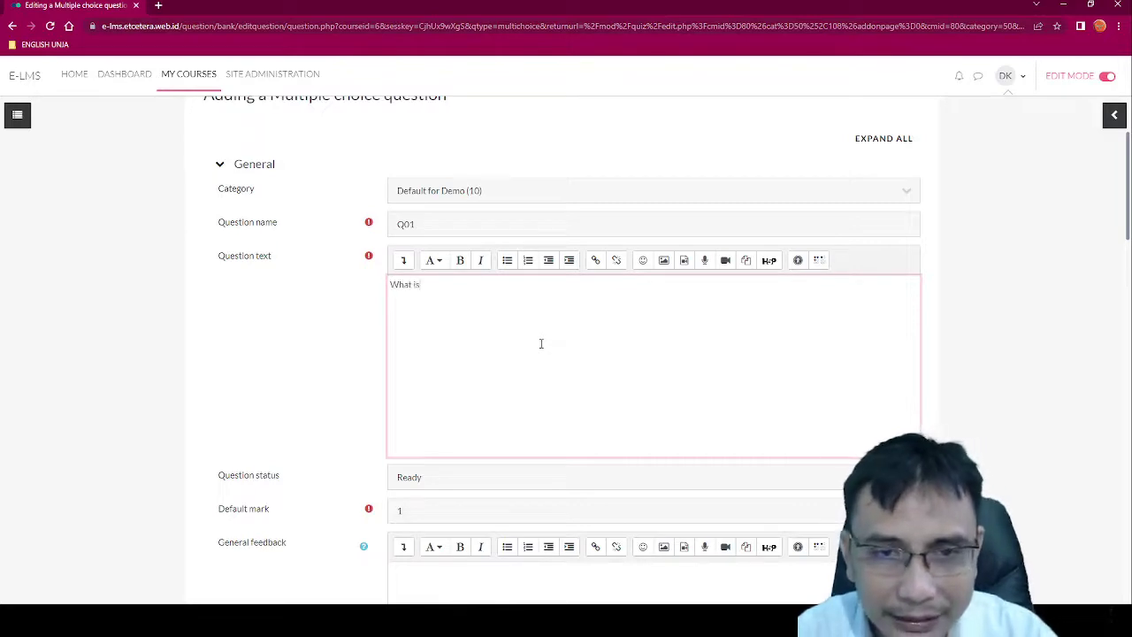
pyautogui.write(' the pa')
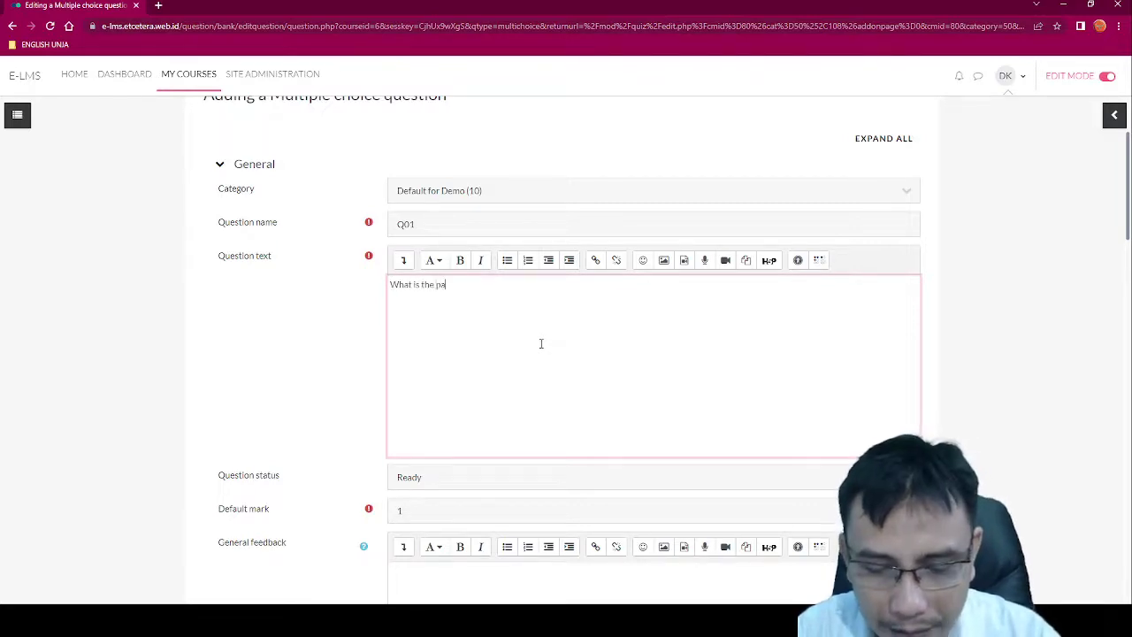
pyautogui.hotkey('ctrl', 'a')
pyautogui.press('Right')
pyautogui.hotkey('ctrl', 'shift', 'Left')
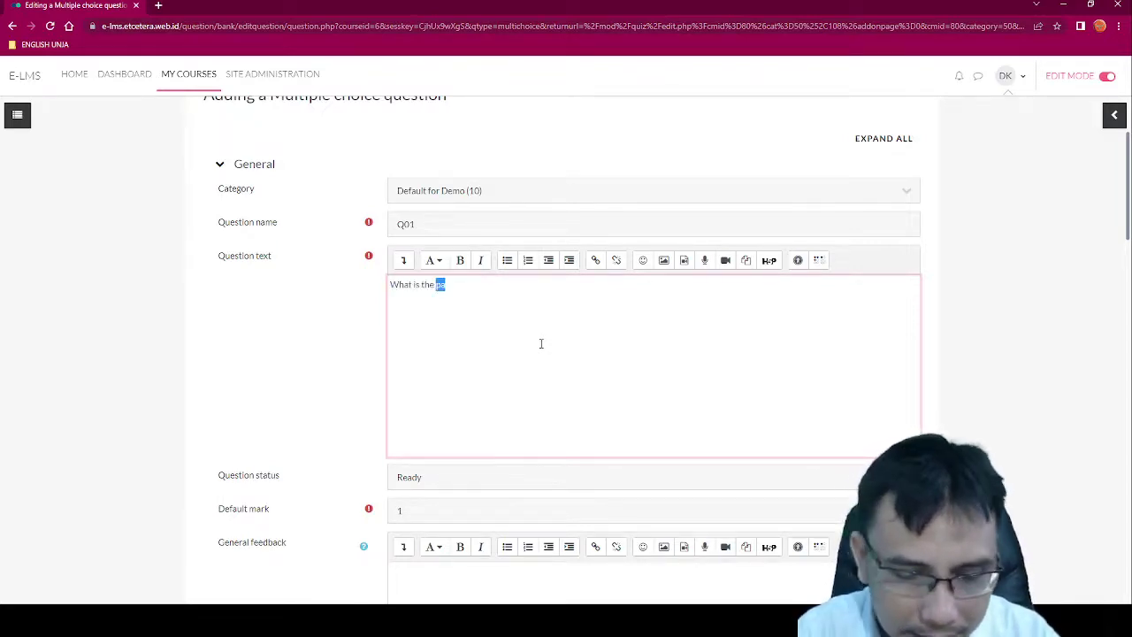
pyautogui.write('text mainly about?')
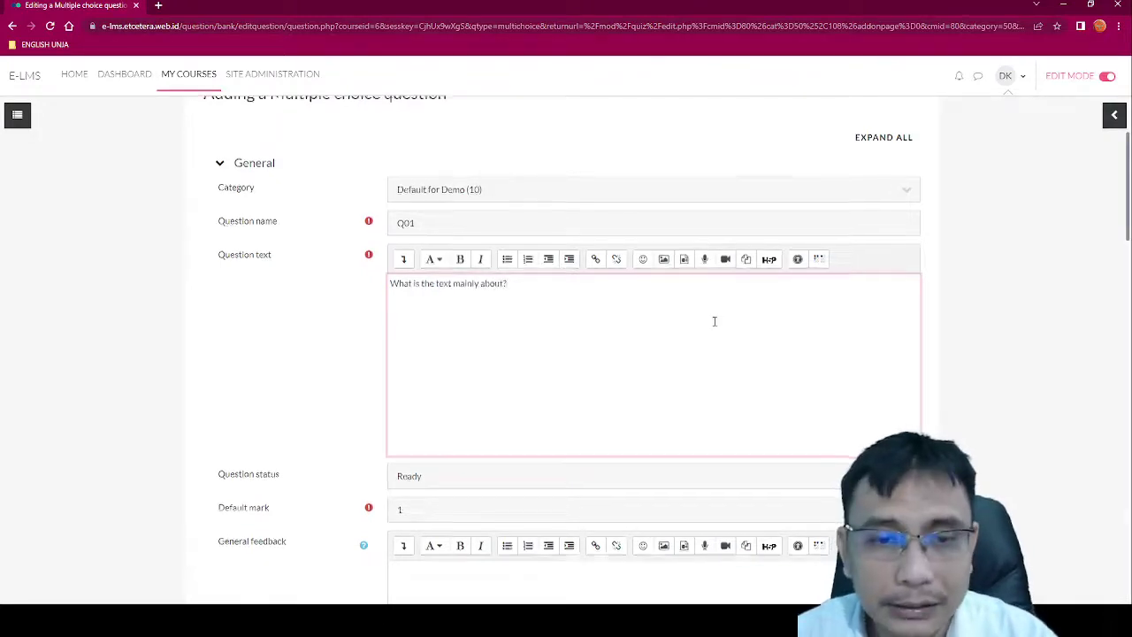
# Enter "BOOK" as choice 1 of the question and set its grade to 100%.
pyautogui.scroll(-5, 528, 374)
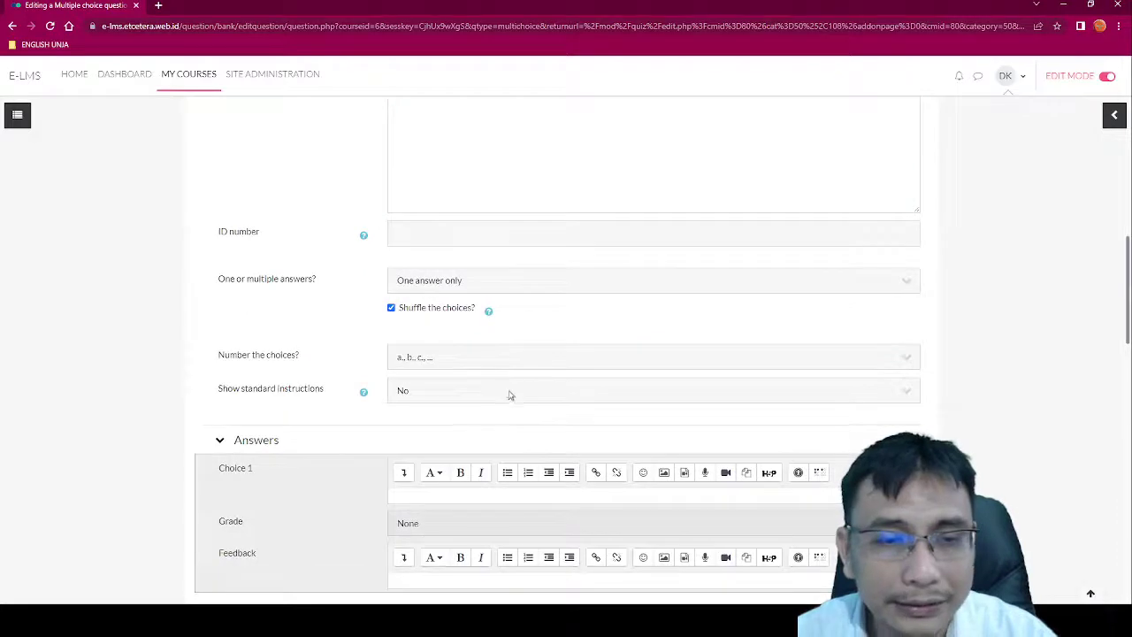
pyautogui.scroll(-5, 507, 394)
pyautogui.click(485, 261)
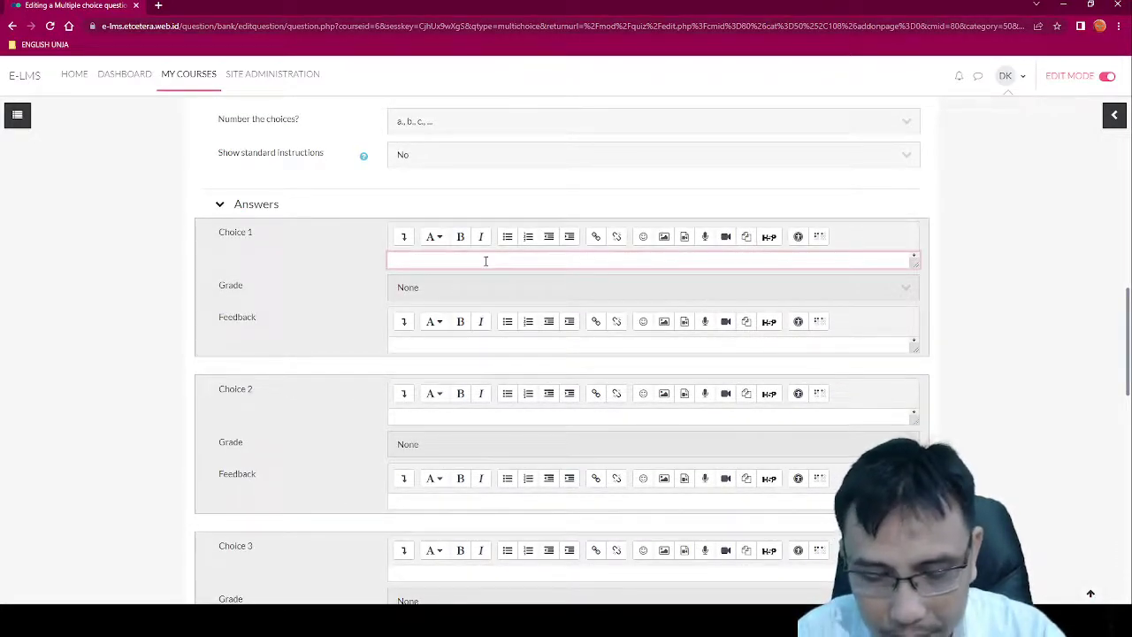
pyautogui.write('ABCD')
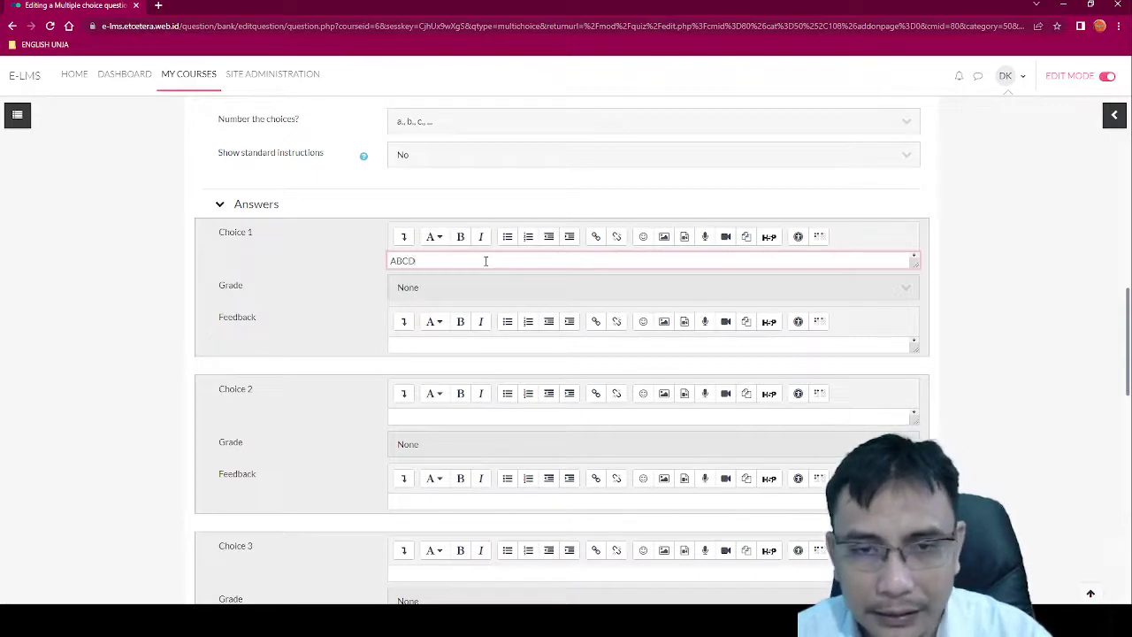
pyautogui.hotkey('ctrl', 'a')
pyautogui.write('BOOK')
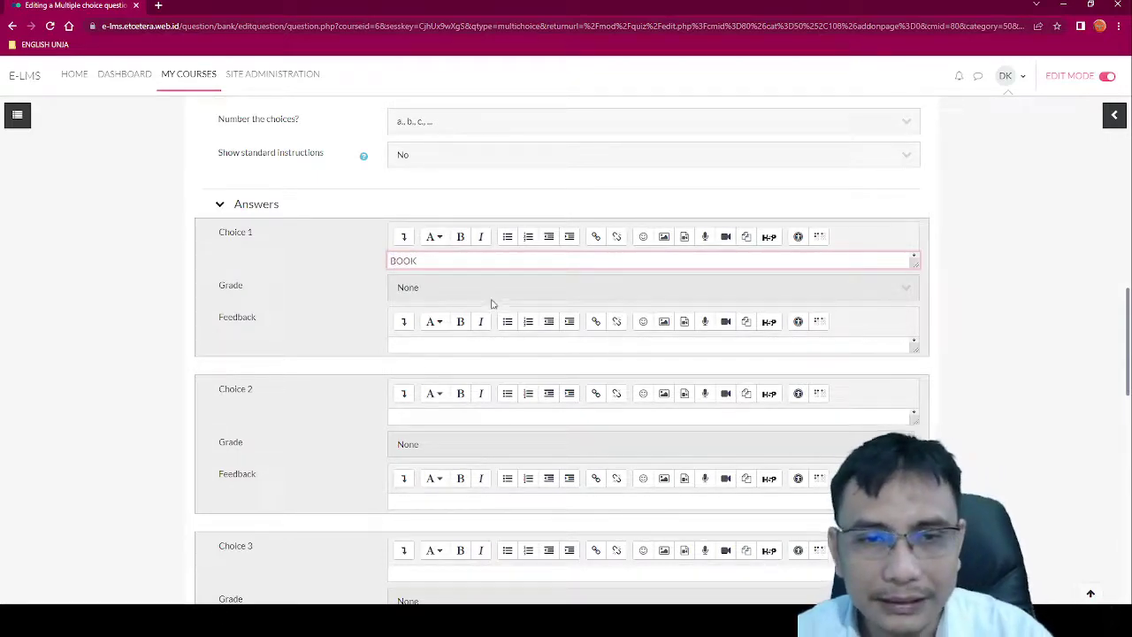
pyautogui.press('Tab')
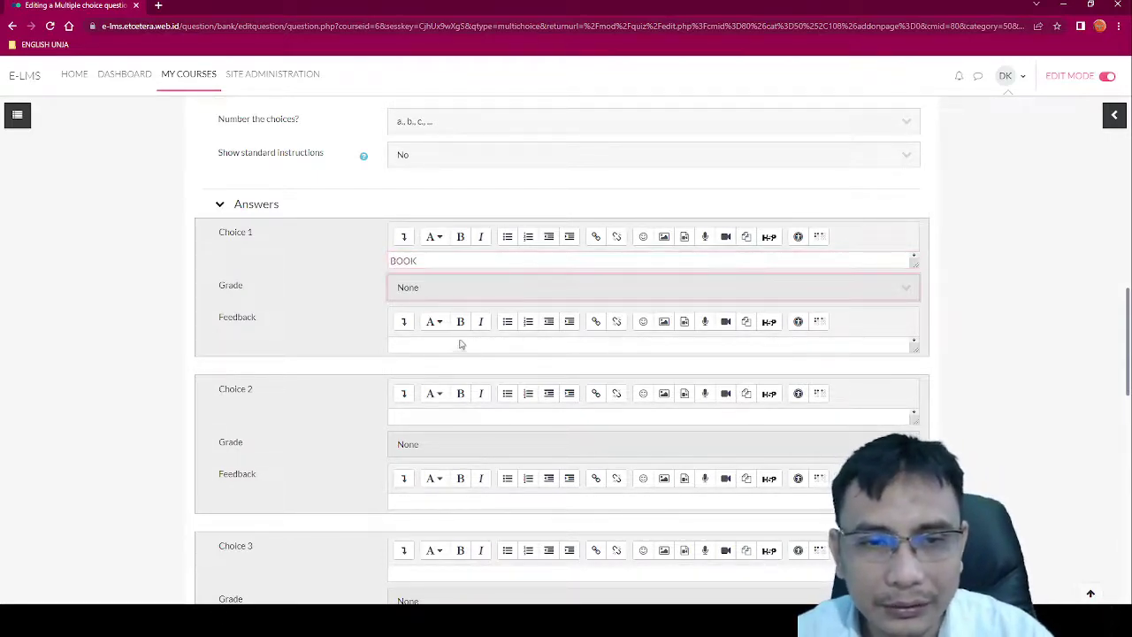
pyautogui.press('Down')
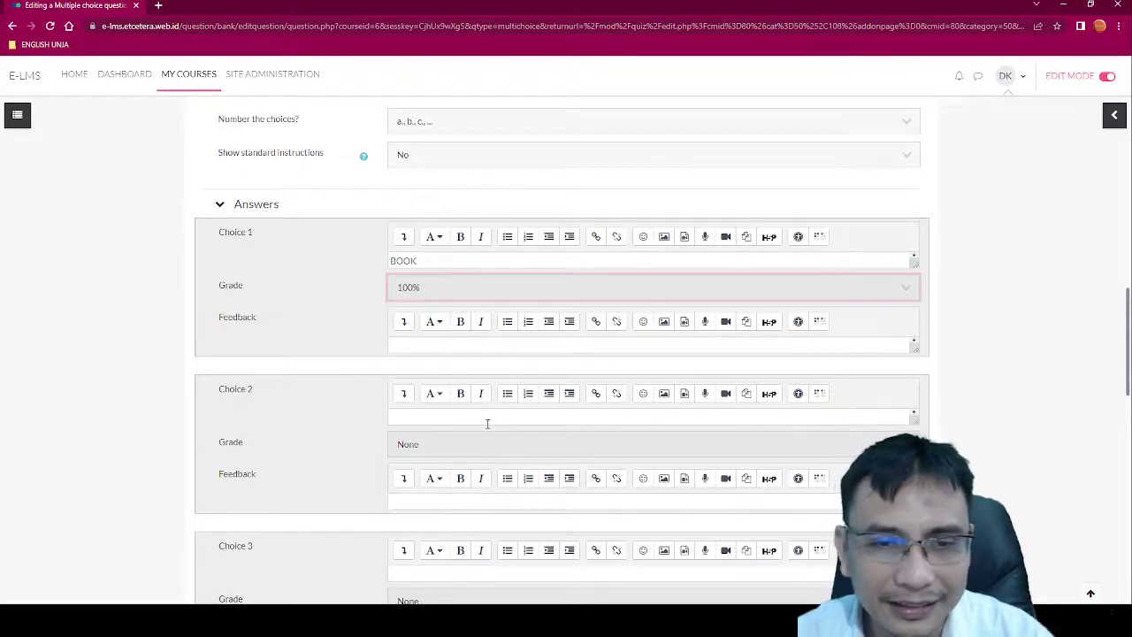
# Enter "PENCIL" as choice 2 and "CAP" as choice 3, leaving both without a grade.
pyautogui.click(487, 420)
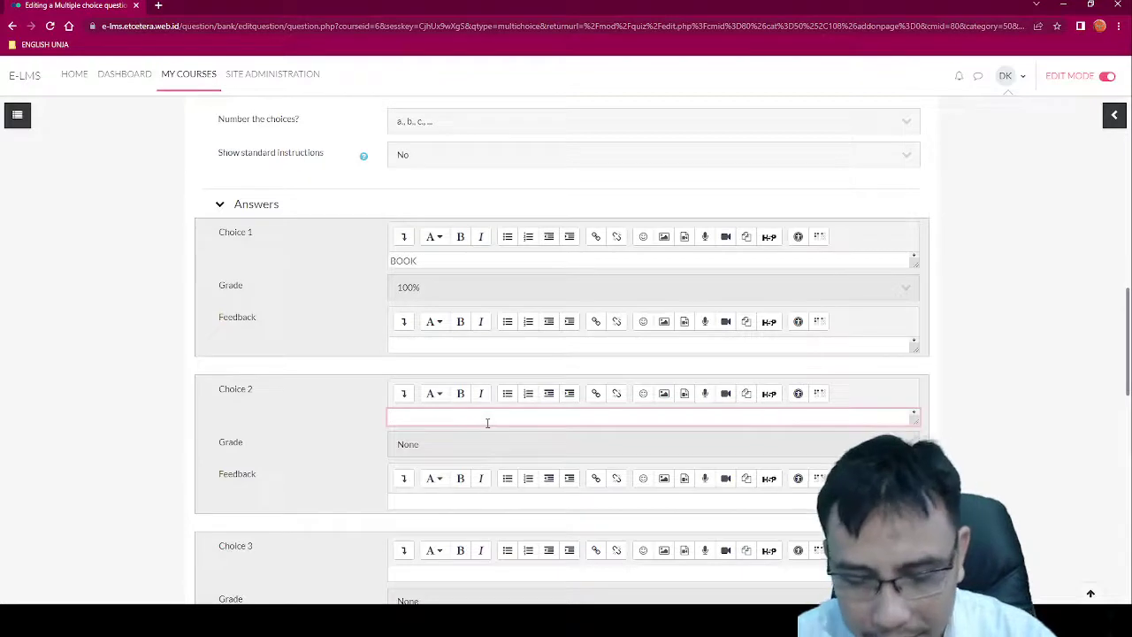
pyautogui.write('PENCIL')
pyautogui.press('Return')
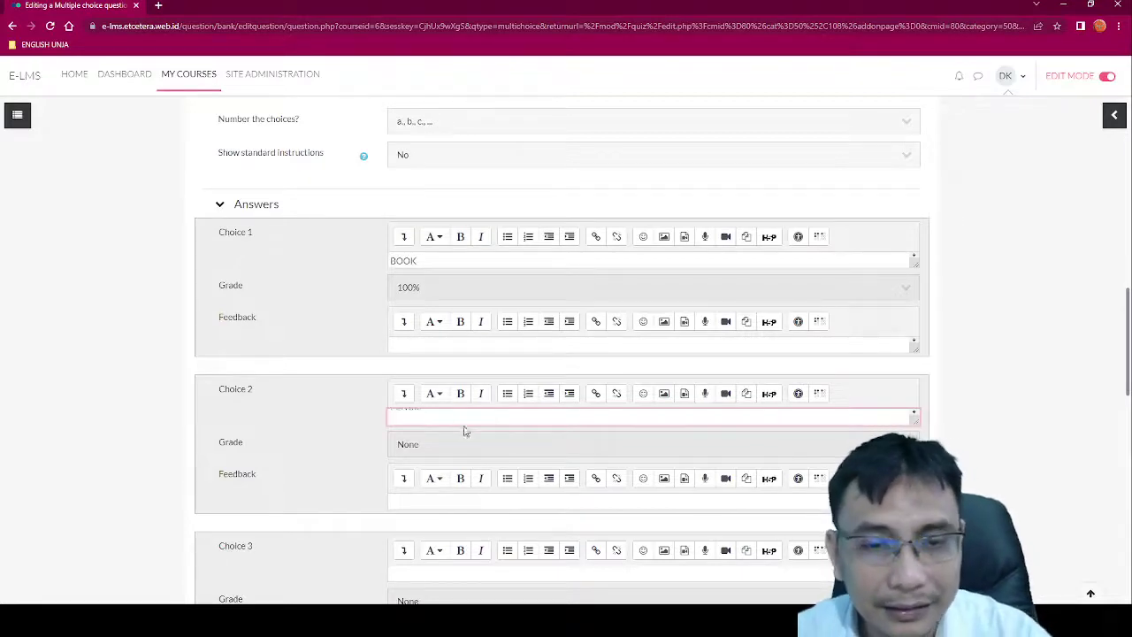
pyautogui.scroll(-2, 463, 544)
pyautogui.click(443, 398)
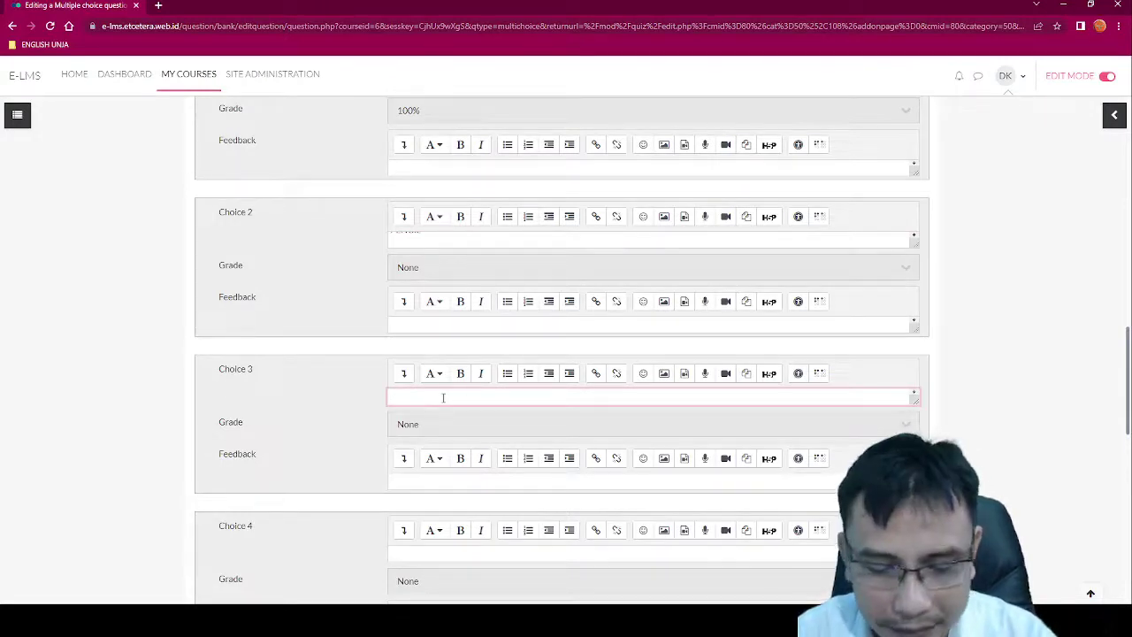
pyautogui.write('CAP')
pyautogui.press('BackSpace')
pyautogui.write('P')
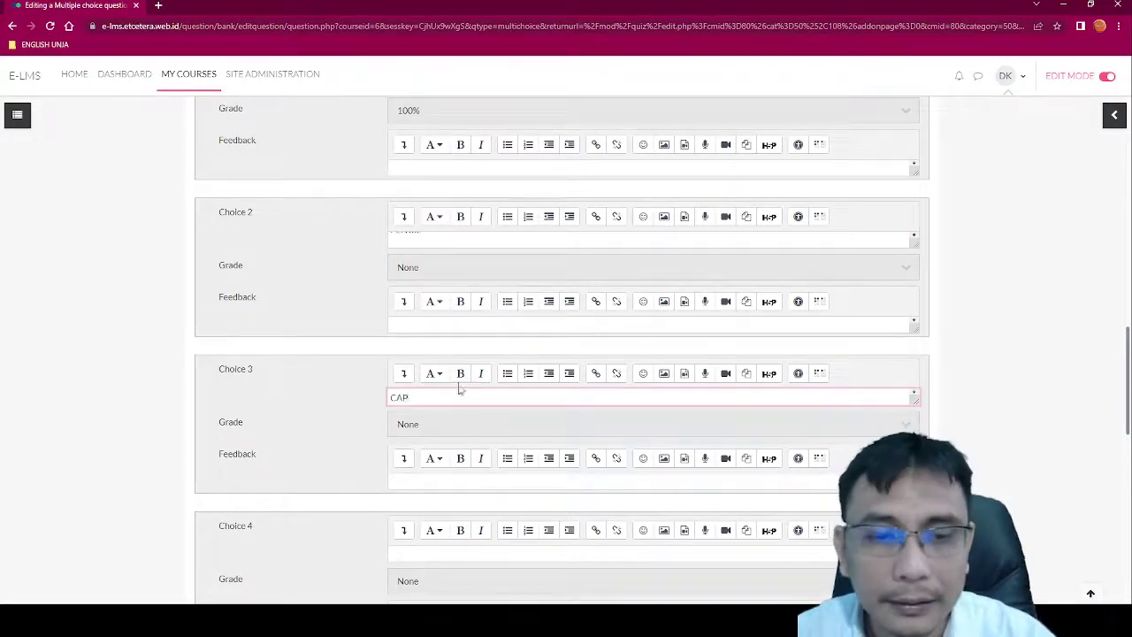
# Enter "PEN" as choice 4, leave choice 5 blank, and save question Q01 to the quiz.
pyautogui.scroll(-2, 459, 389)
pyautogui.click(478, 432)
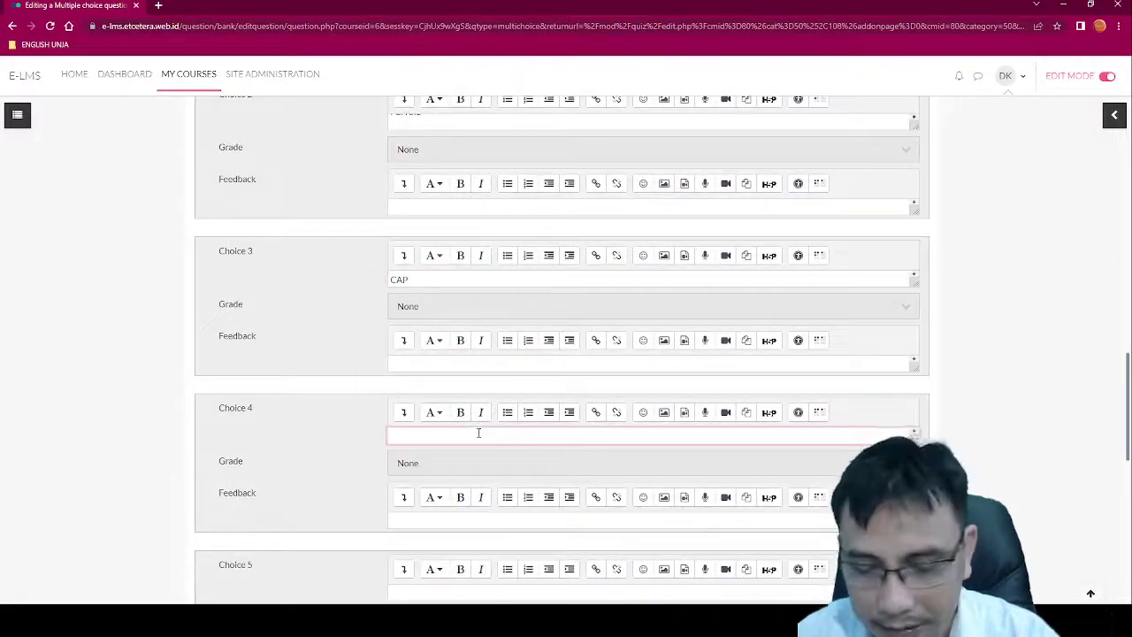
pyautogui.write('PEN')
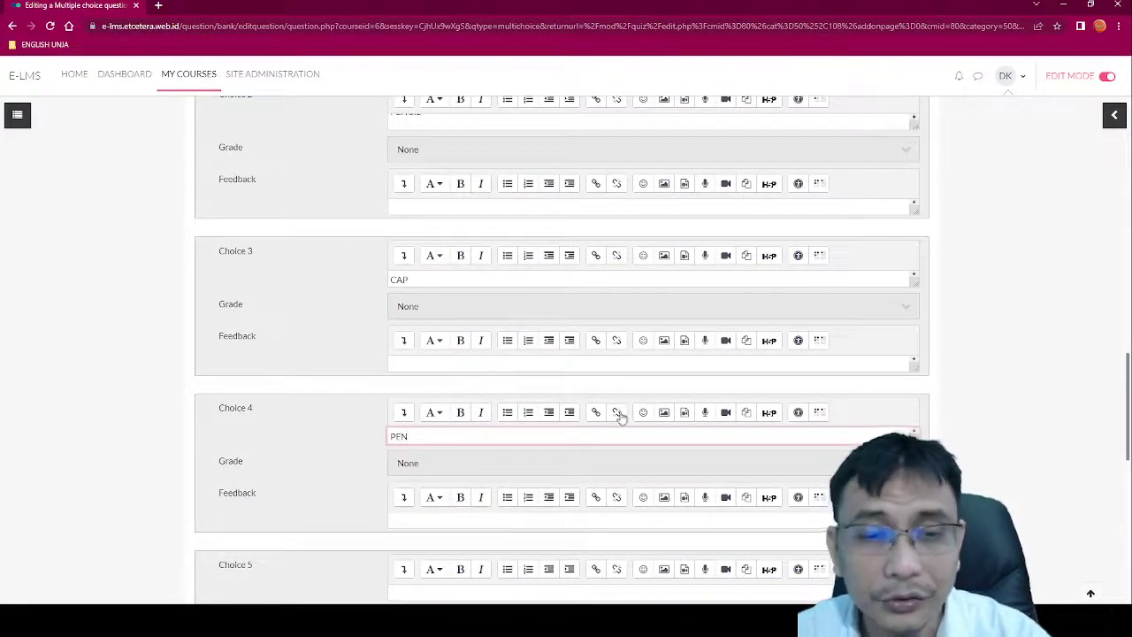
pyautogui.scroll(-4, 622, 417)
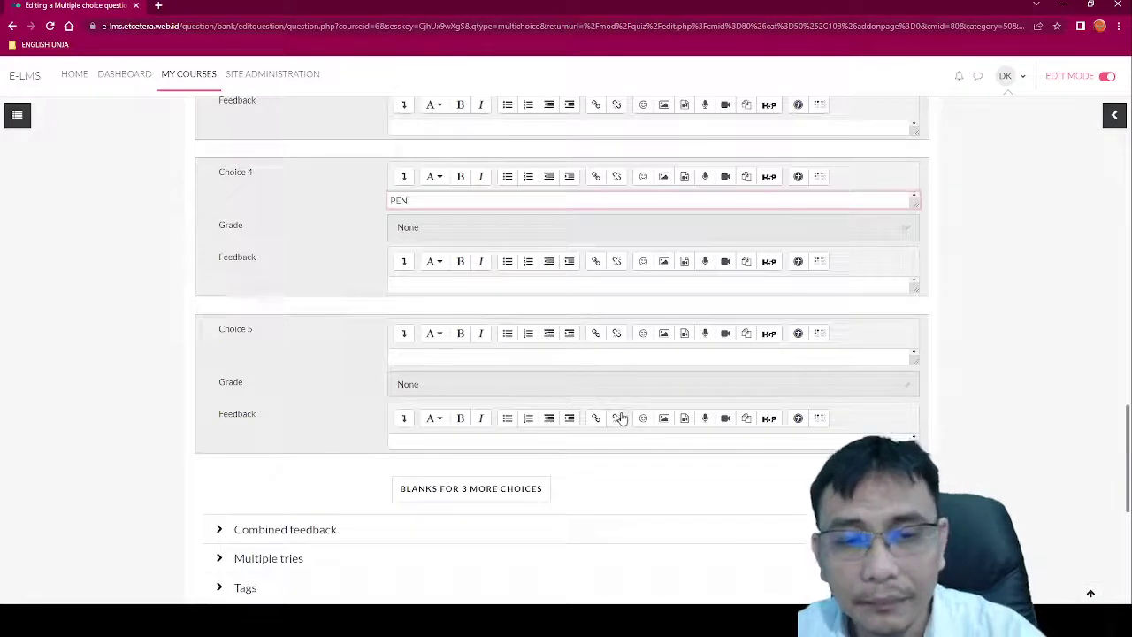
pyautogui.scroll(-4, 619, 417)
pyautogui.click(458, 451)
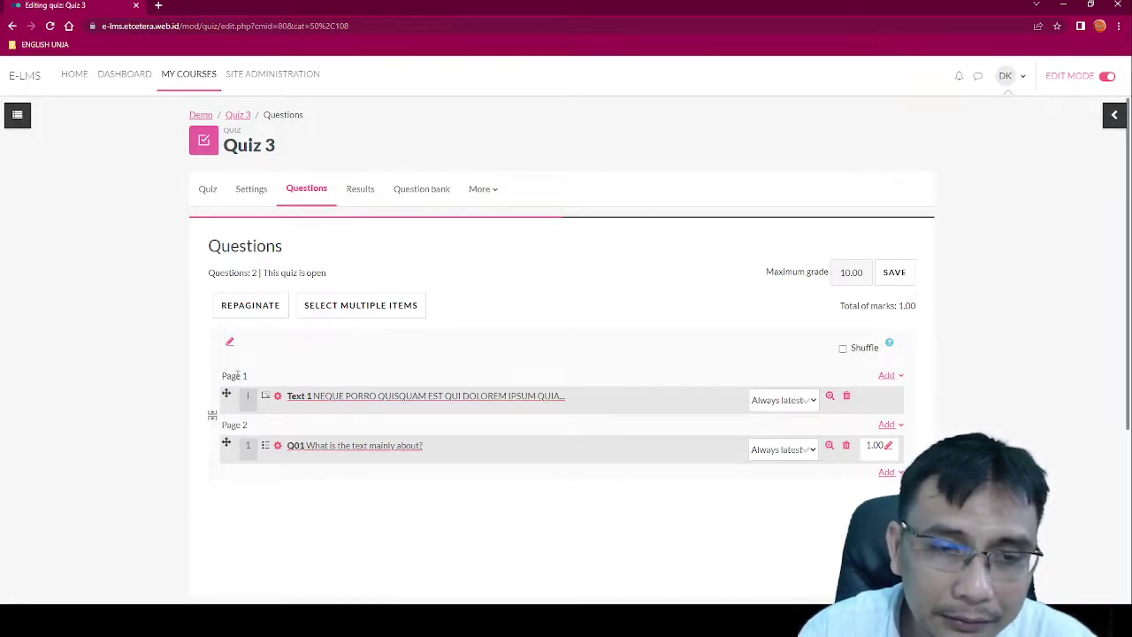
# Remove the page break between Text 1 and Q01 to put both on page 1, and save the quiz.
pyautogui.moveTo(221, 381); pyautogui.dragTo(284, 384)
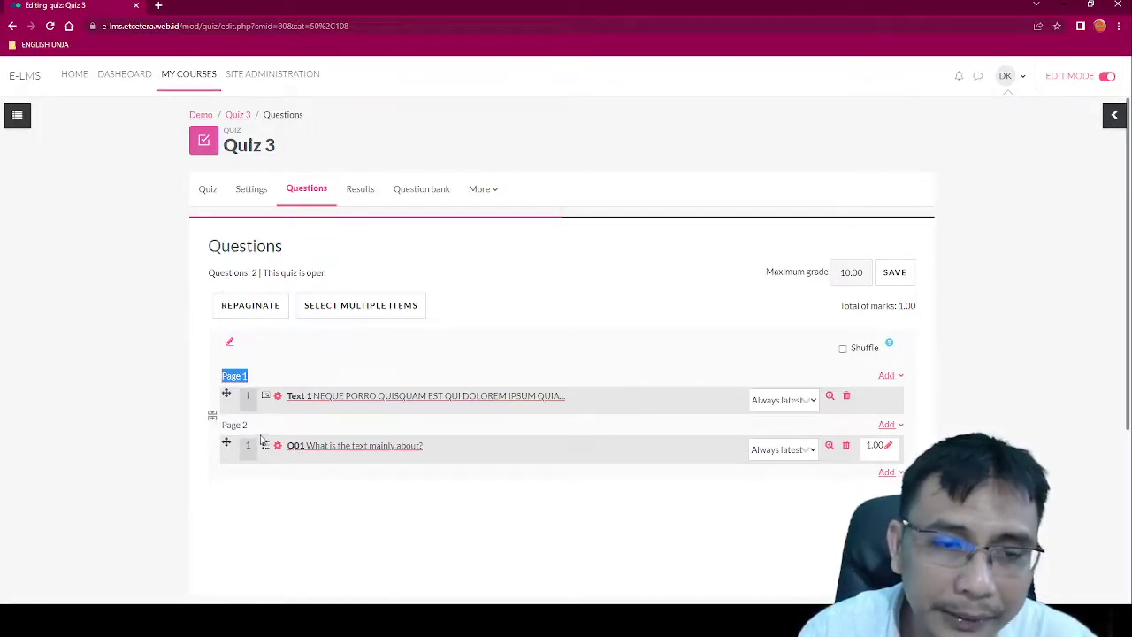
pyautogui.moveTo(250, 425); pyautogui.dragTo(219, 426)
pyautogui.click(227, 378)
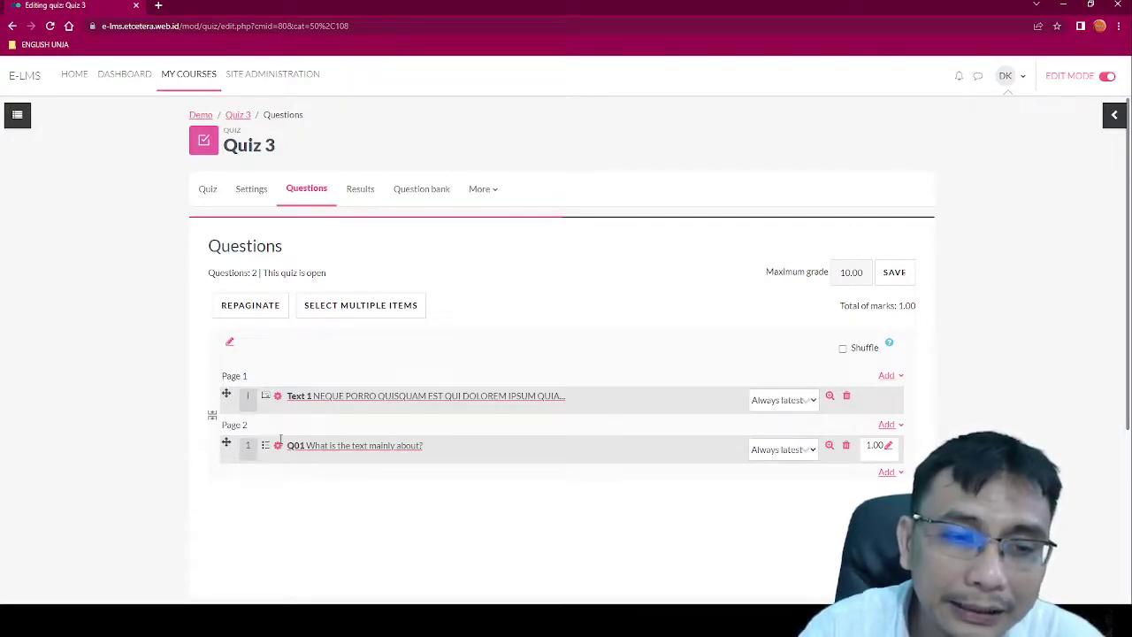
pyautogui.click(213, 419)
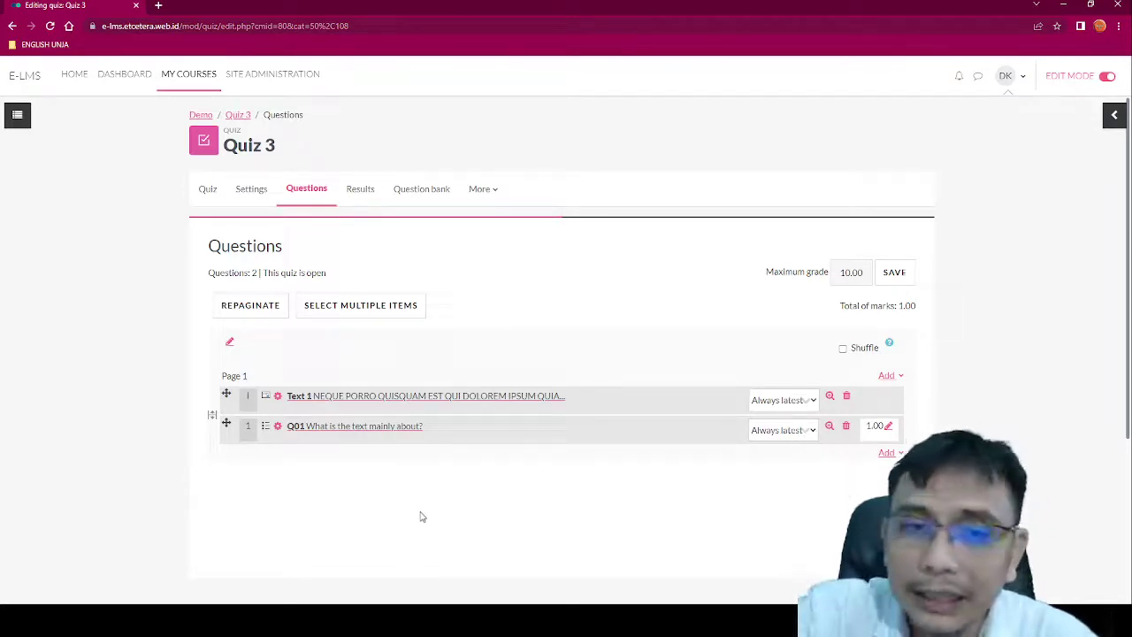
pyautogui.click(212, 415)
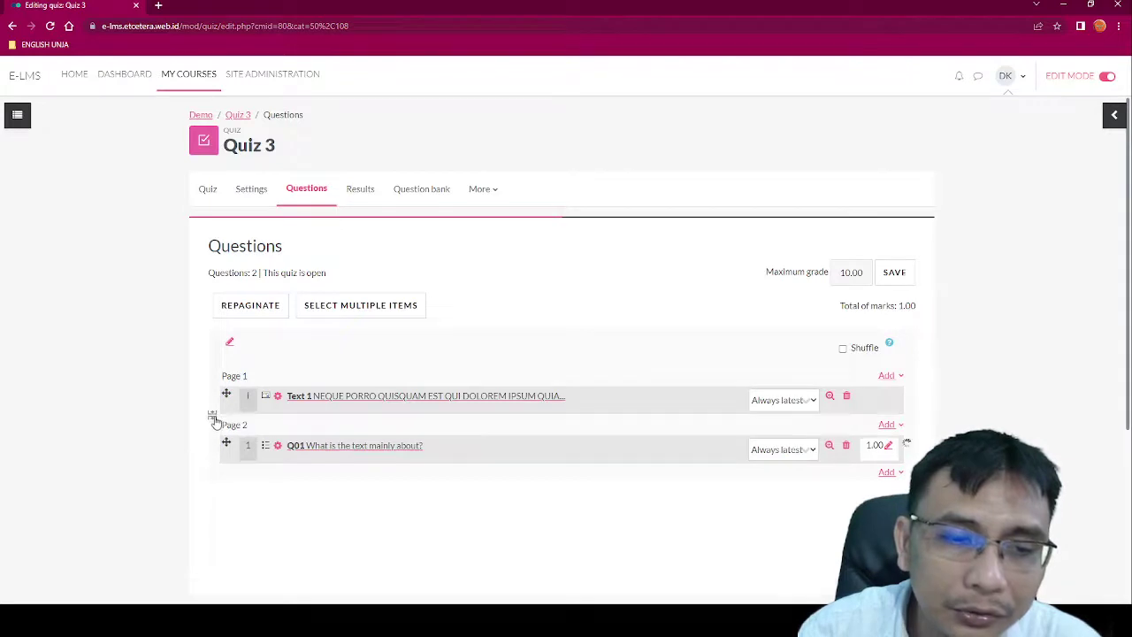
pyautogui.click(213, 415)
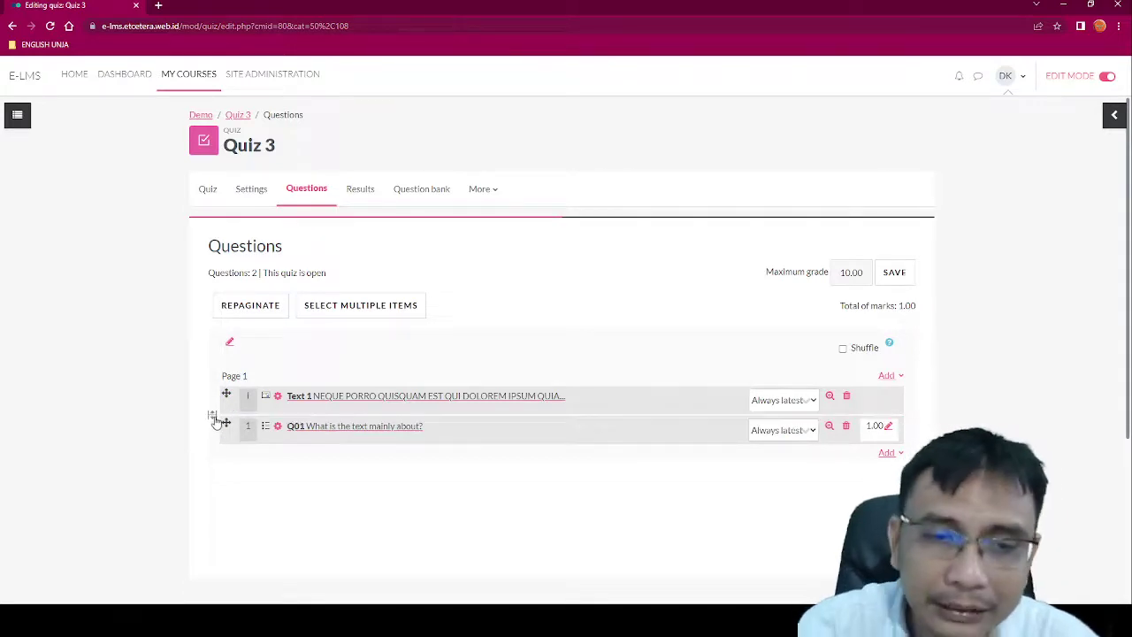
pyautogui.click(898, 274)
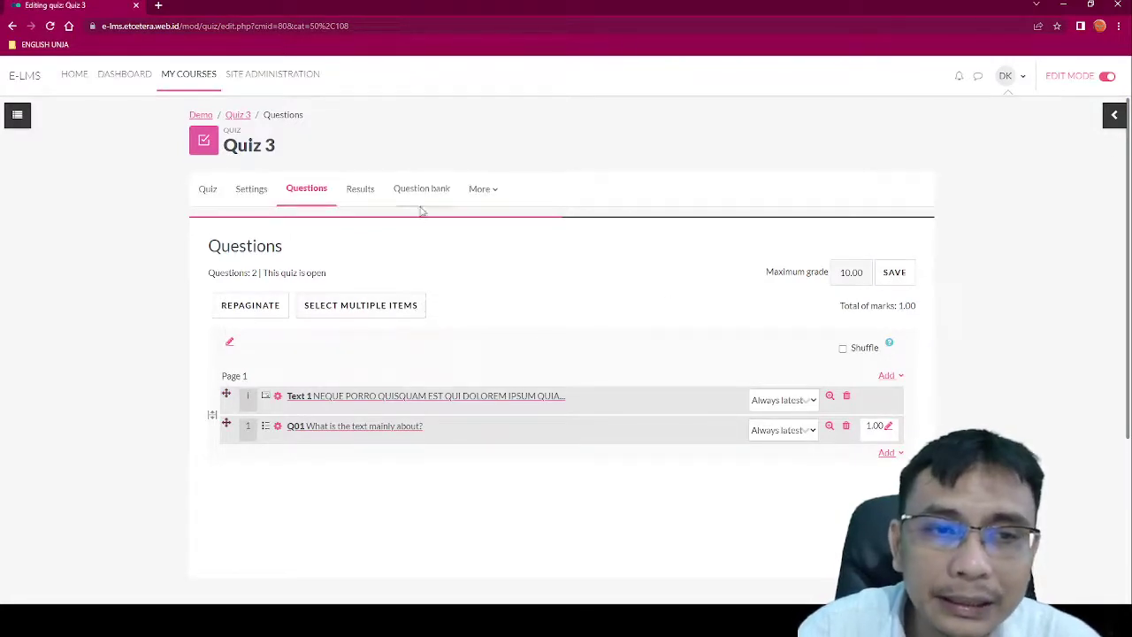
# Preview Quiz 3 and examine how the reading passage and question 1 are laid out together on the page.
pyautogui.click(208, 193)
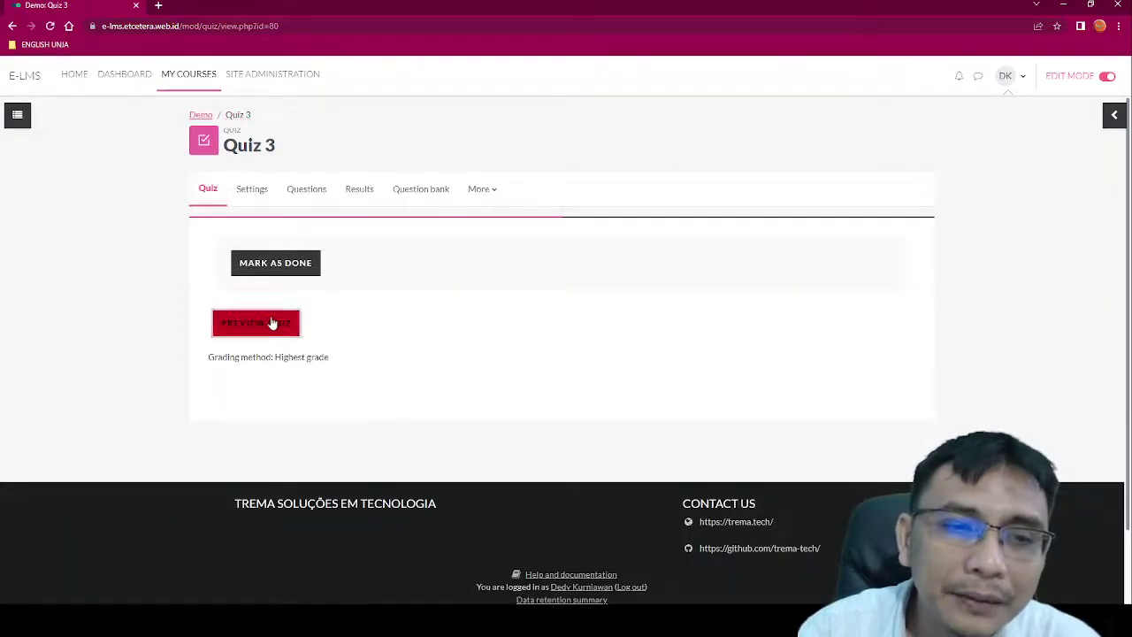
pyautogui.click(270, 322)
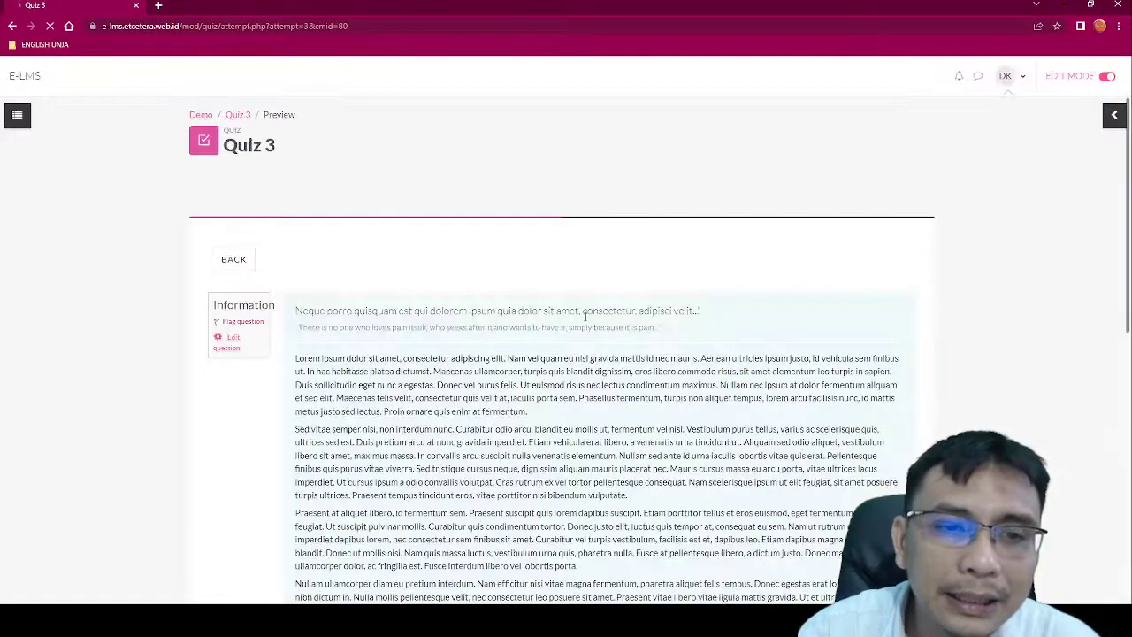
pyautogui.scroll(-2, 585, 324)
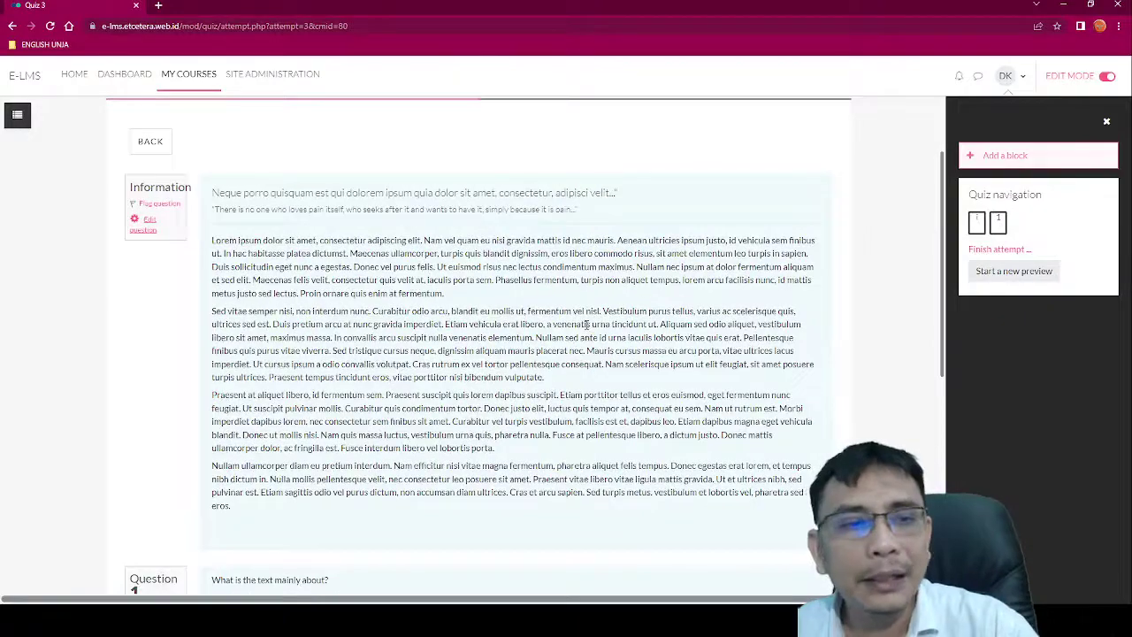
pyautogui.scroll(-3, 585, 327)
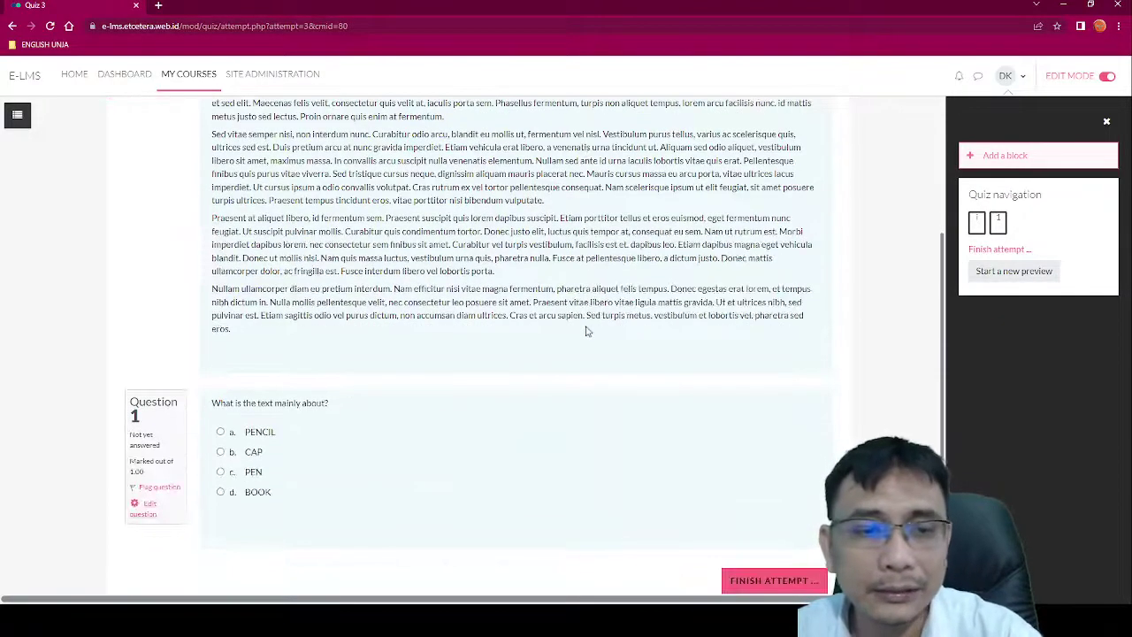
pyautogui.scroll(3, 575, 326)
pyautogui.scroll(-1, 568, 324)
pyautogui.scroll(2, 392, 256)
pyautogui.scroll(-5, 406, 316)
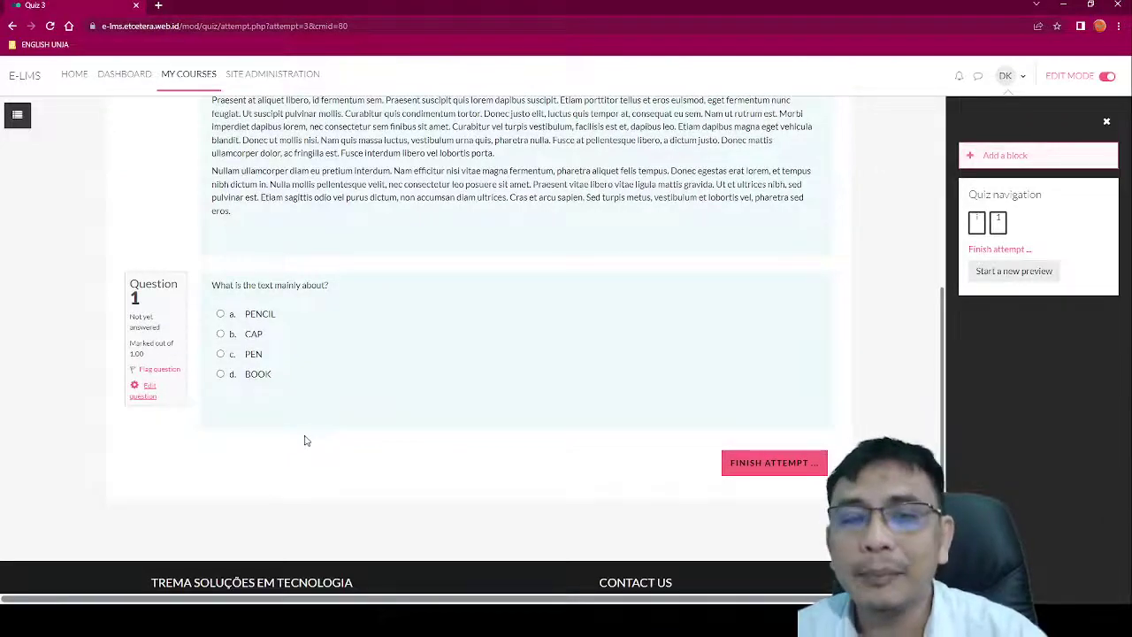
pyautogui.scroll(1, 304, 441)
pyautogui.scroll(-3, 309, 425)
pyautogui.scroll(3, 414, 344)
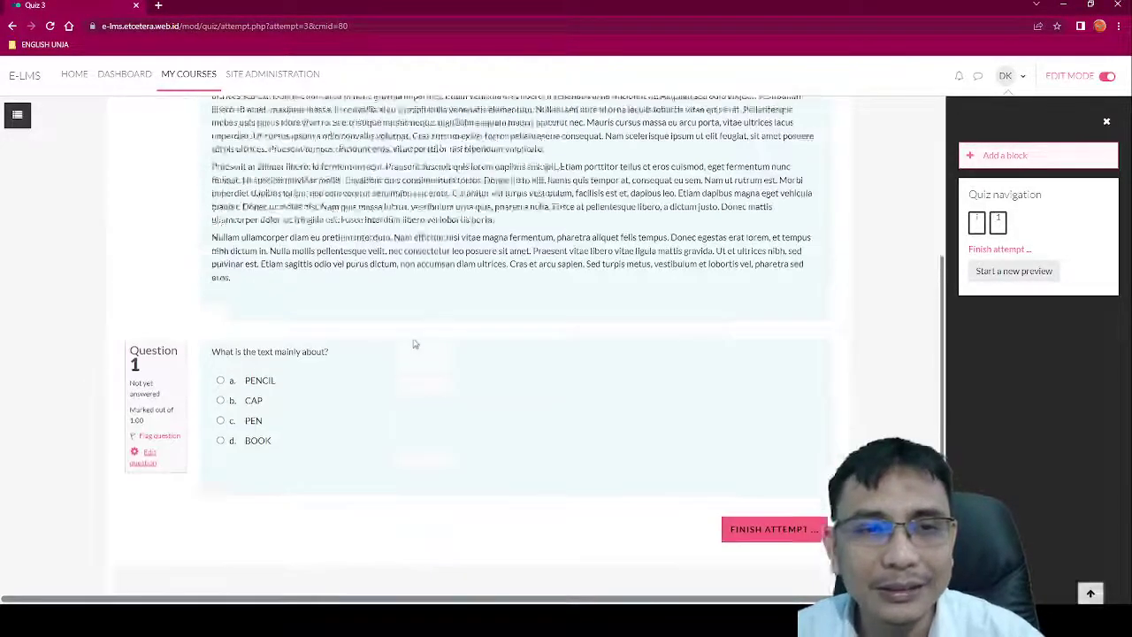
pyautogui.scroll(3, 414, 344)
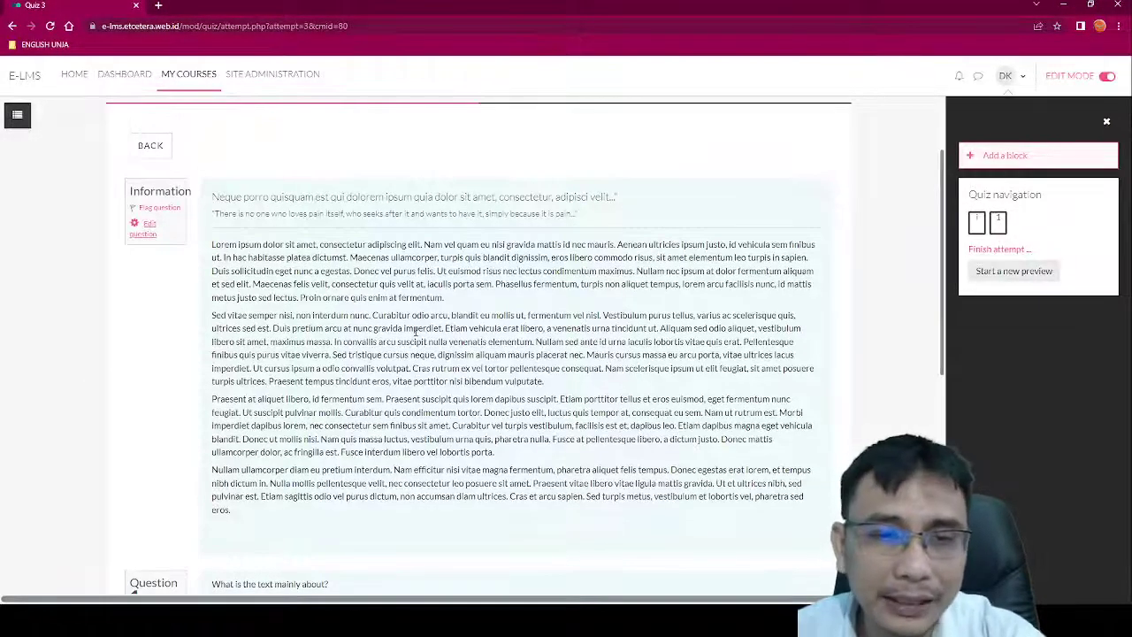
pyautogui.scroll(-3, 415, 330)
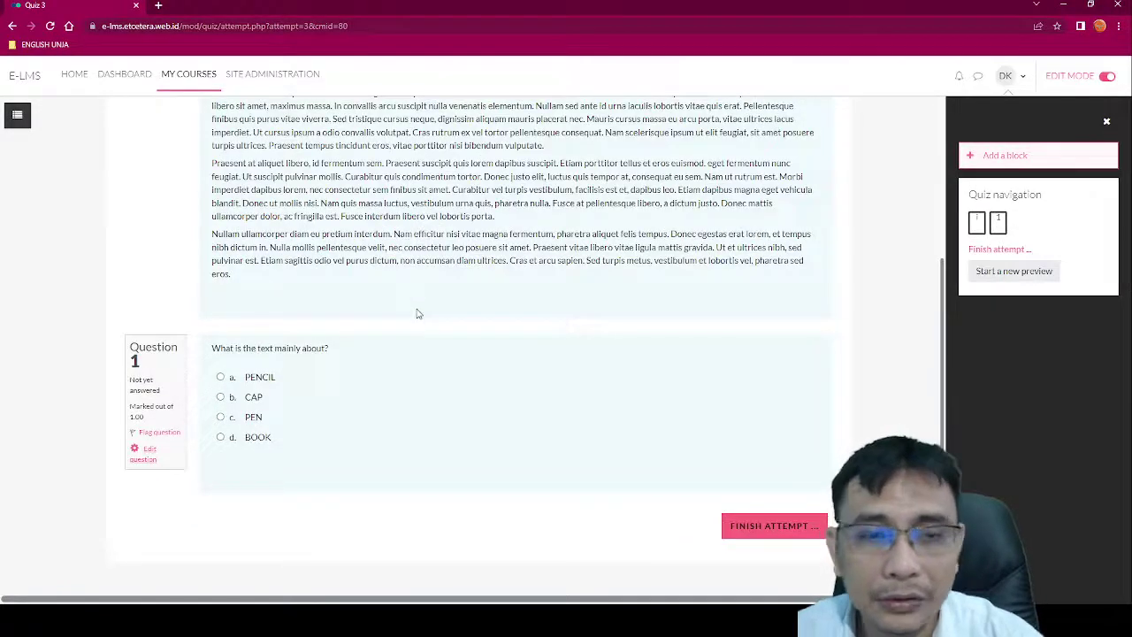
pyautogui.scroll(-2, 418, 313)
pyautogui.scroll(3, 418, 313)
pyautogui.scroll(-2, 418, 313)
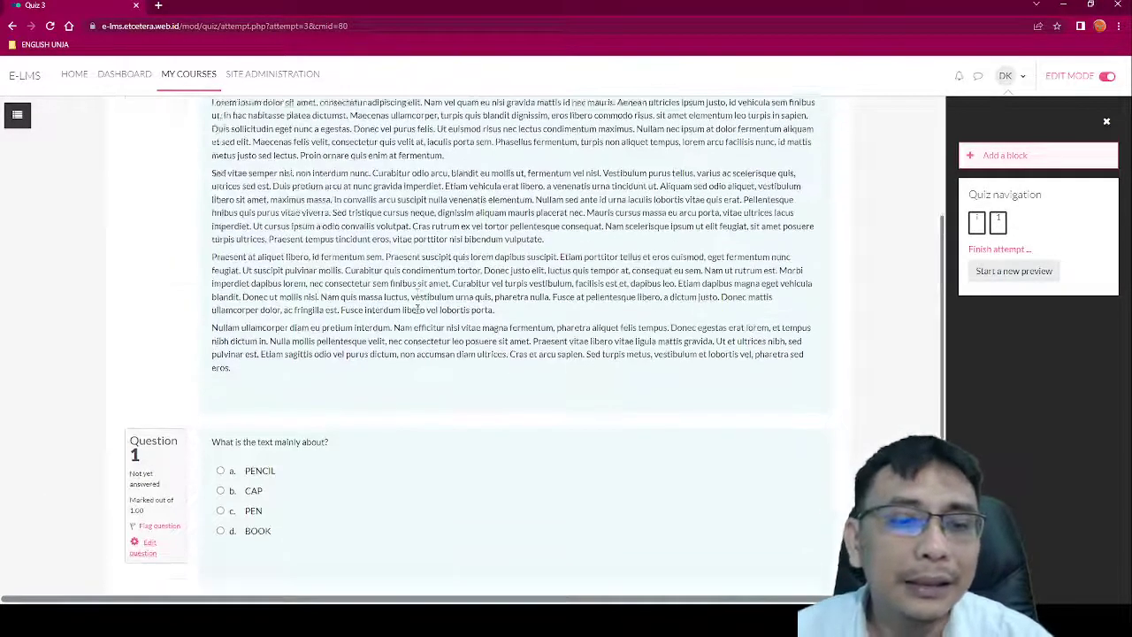
# Answer question 1 with PENCIL in the preview and finish the attempt to reach its summary.
pyautogui.click(221, 318)
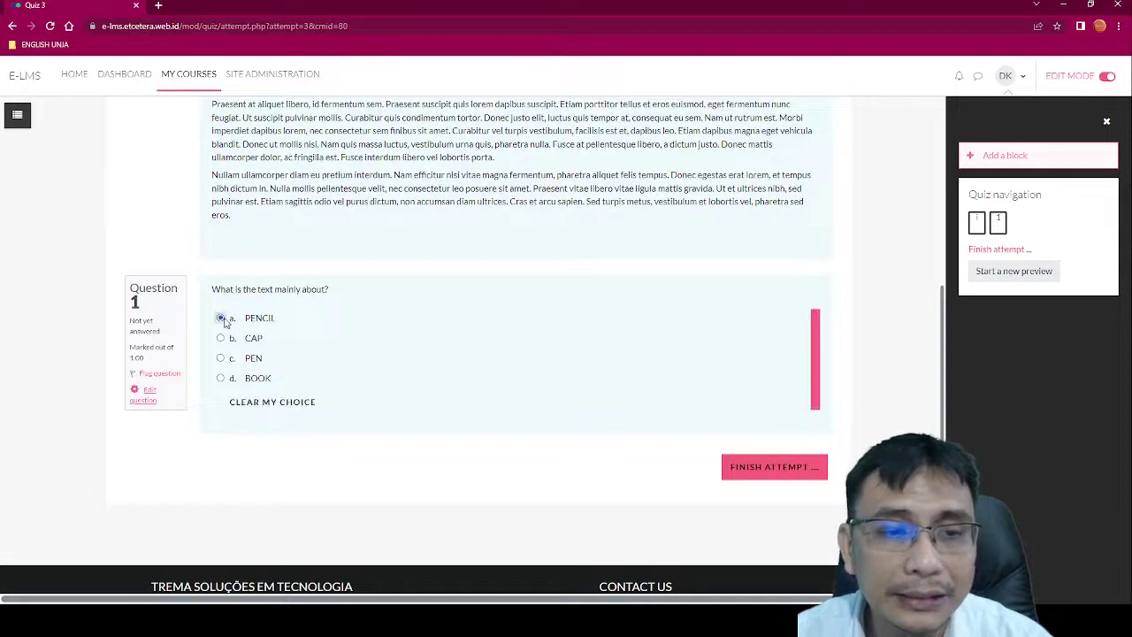
pyautogui.click(766, 466)
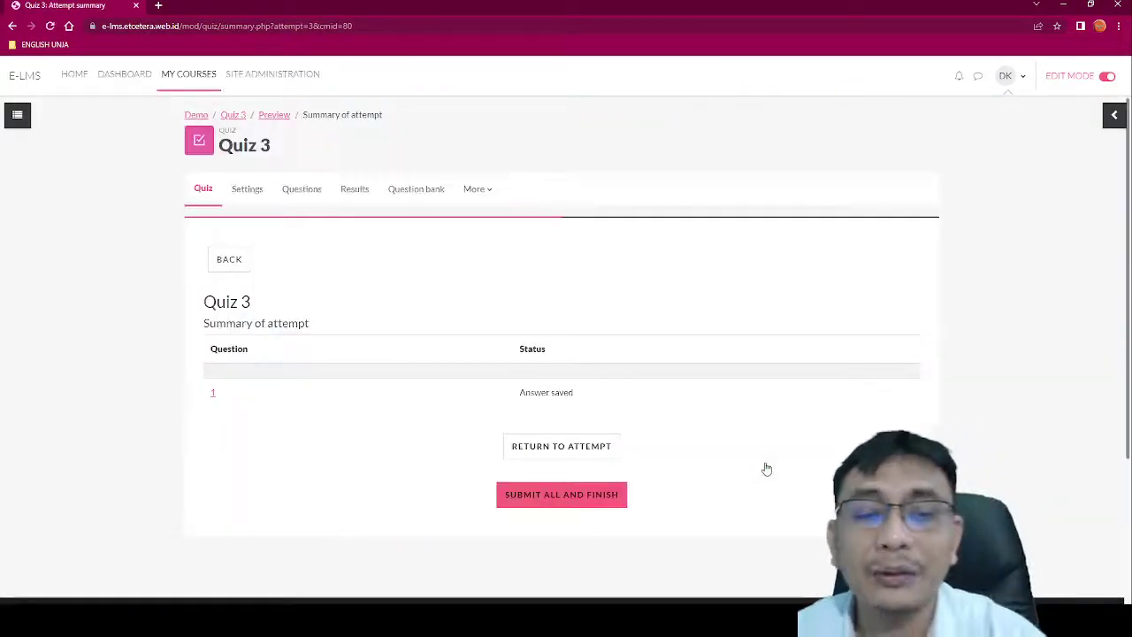